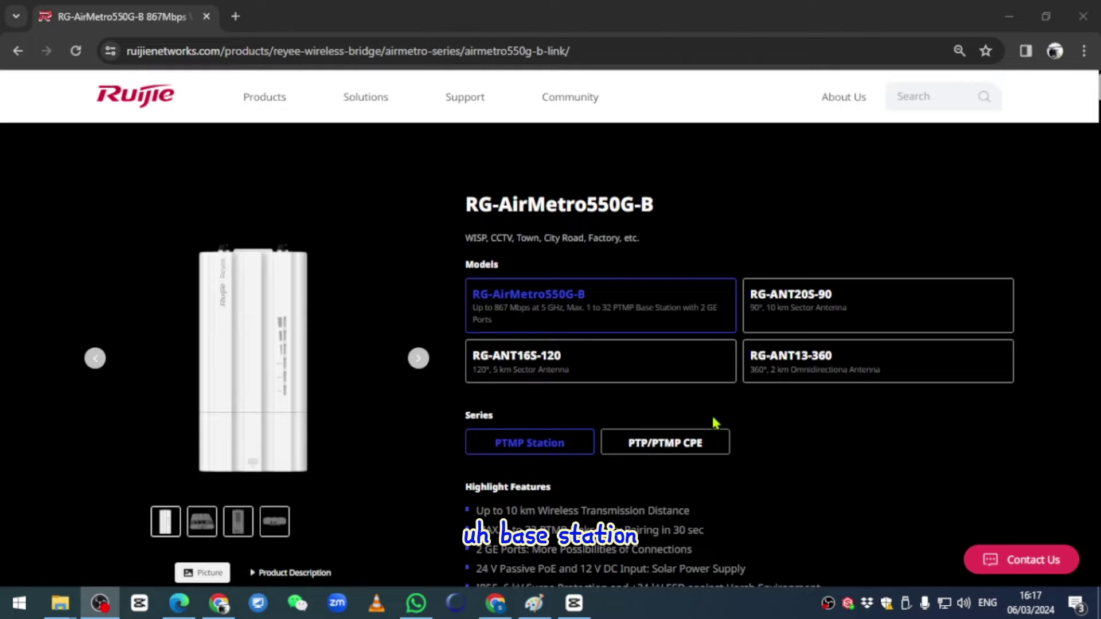
Return to the RG-AirMetro550G-B page and scroll to its RG-ANT20S-90, RG-ANT16S-120 and RG-ANT13-360 antennas
click(686, 447)
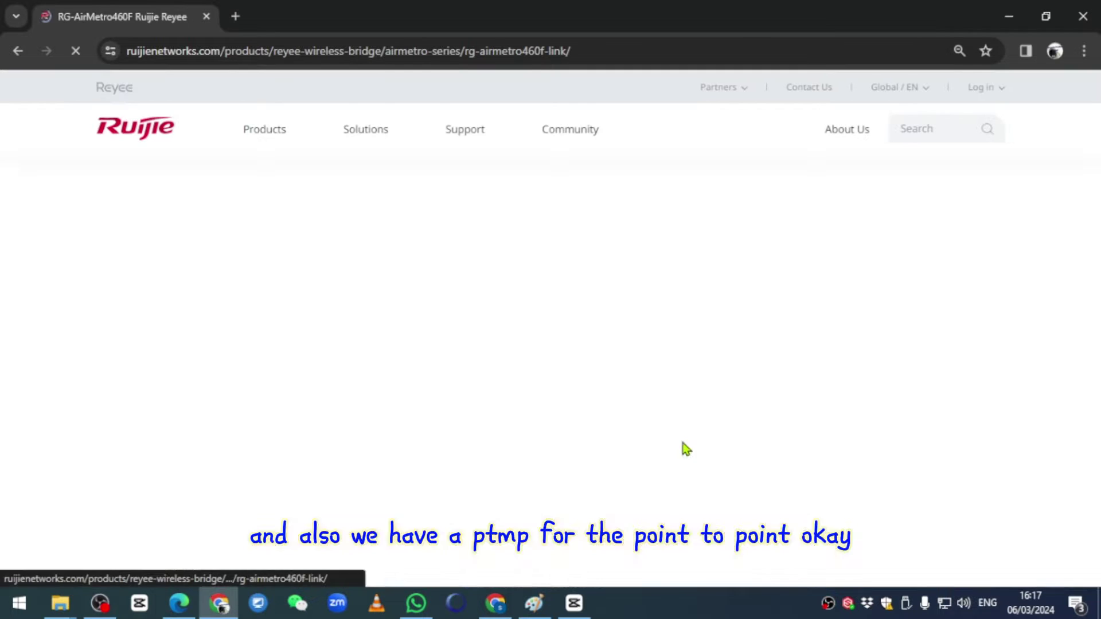
click(665, 465)
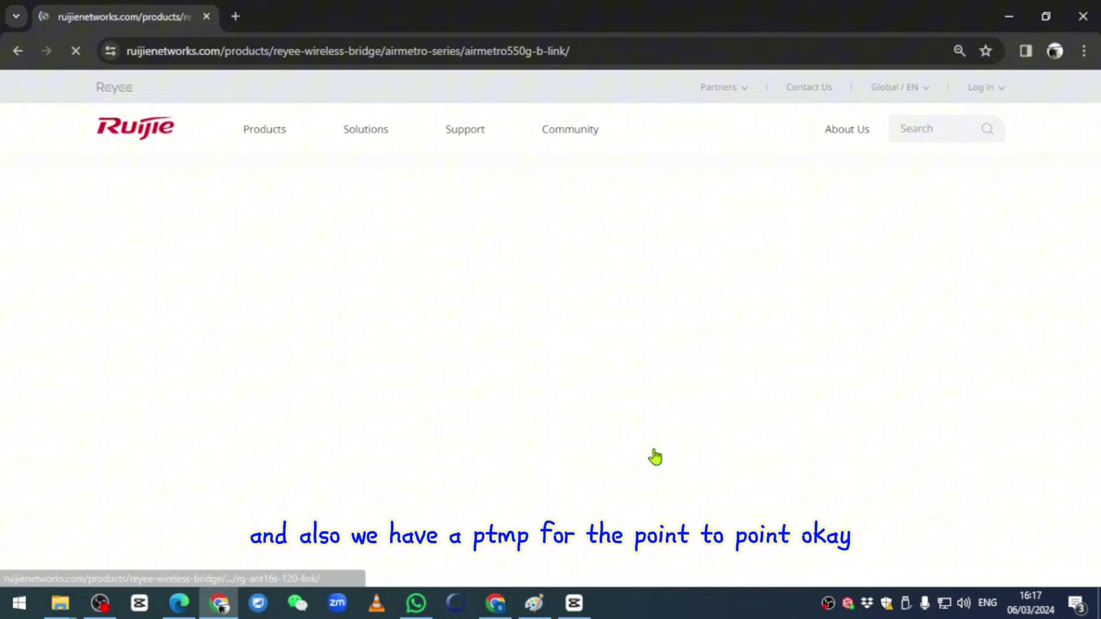
scroll(711, 437, down, 5)
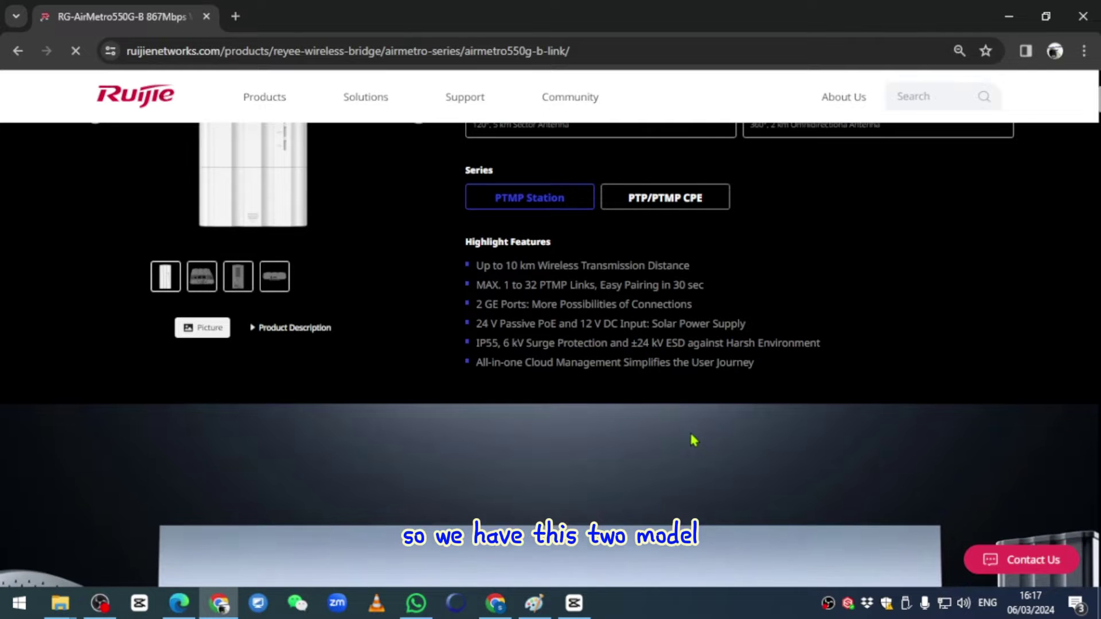
scroll(693, 444, down, 8)
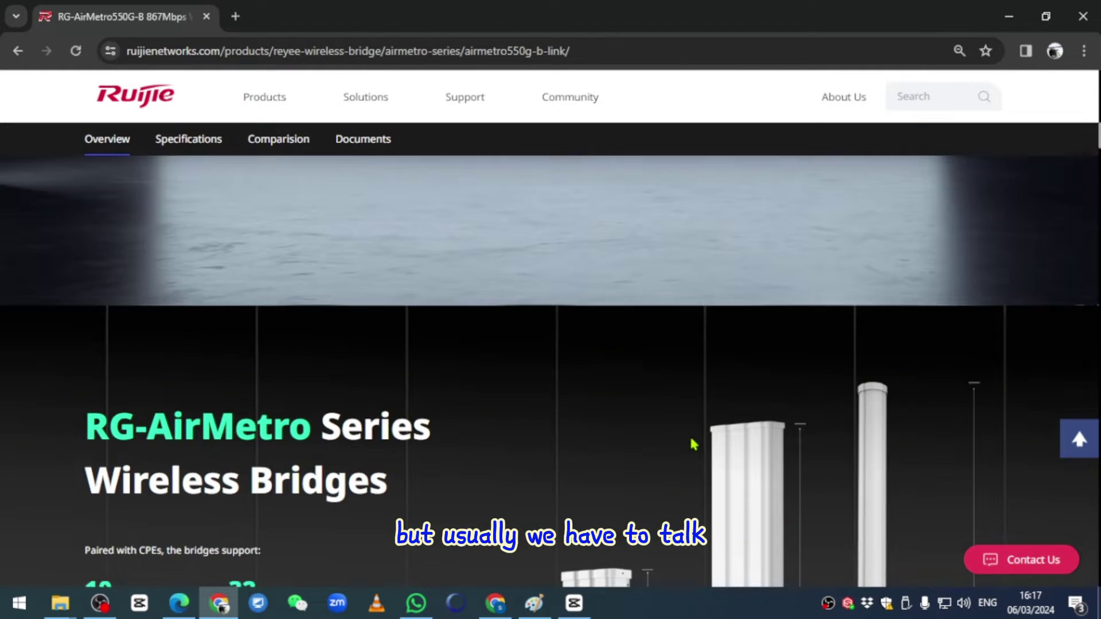
scroll(693, 444, down, 10)
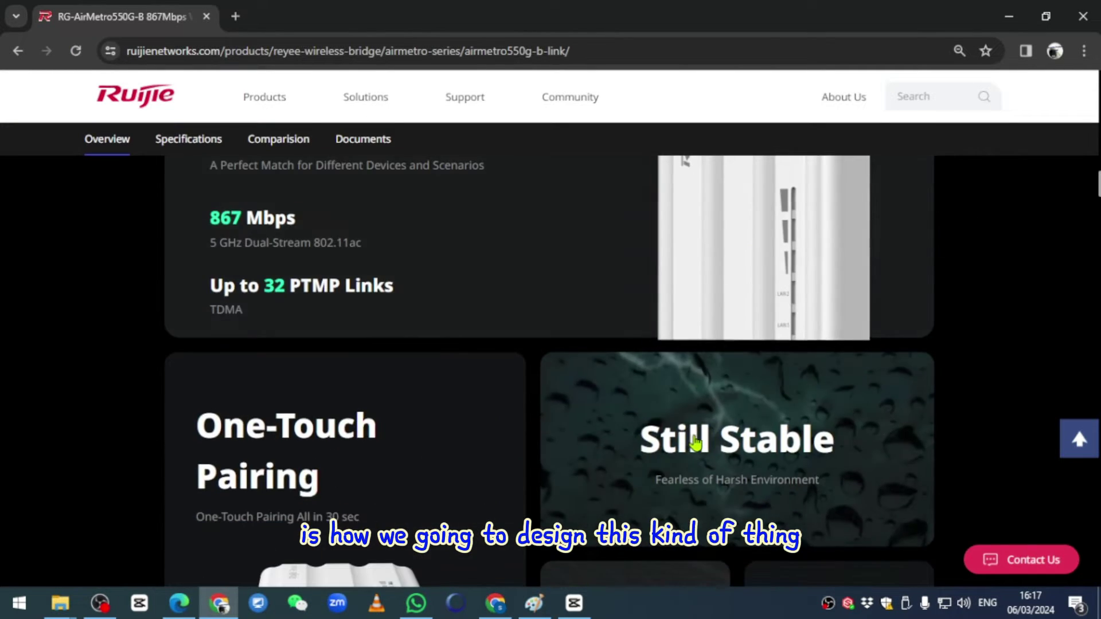
scroll(697, 442, down, 12)
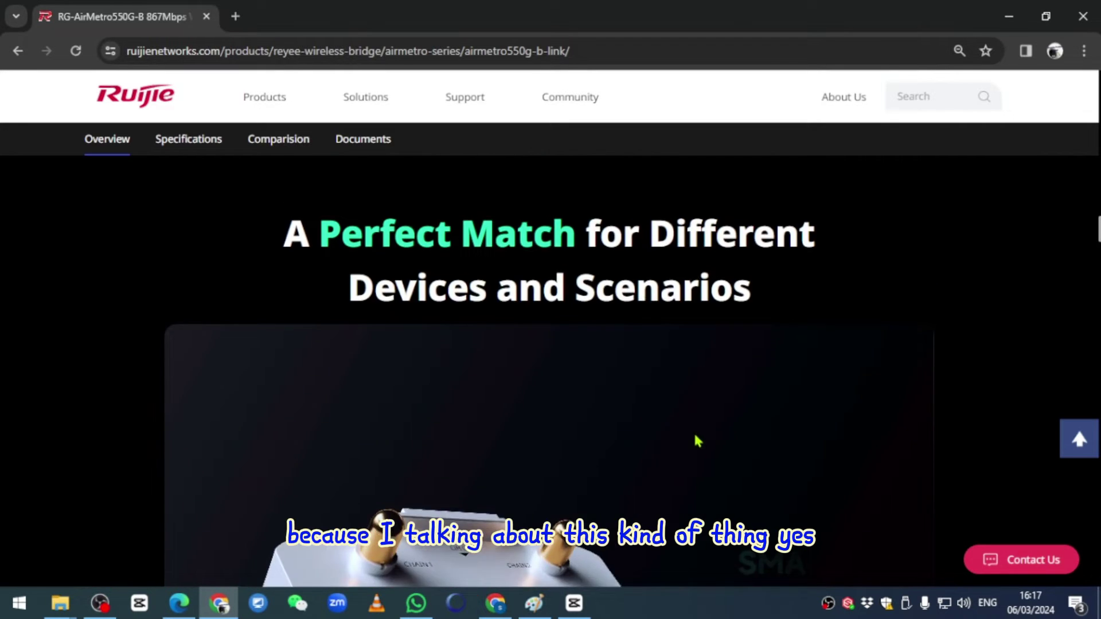
scroll(696, 442, down, 8)
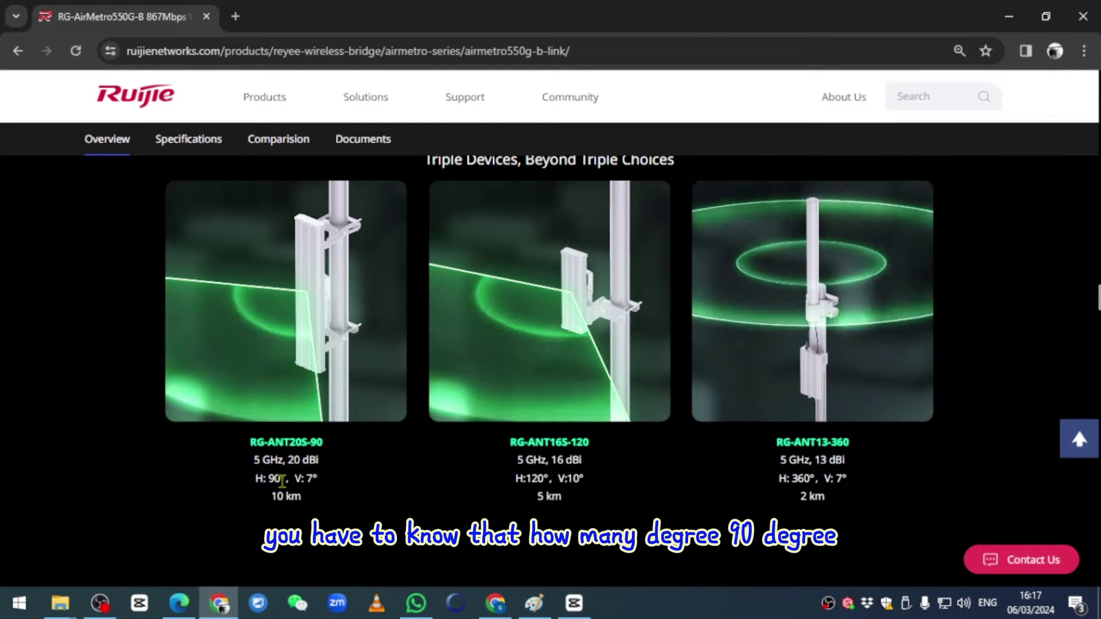
Highlight the H: 90° figure, then scroll past PTMP, WISP and CCTV to AI Heatmap for Bridge
drag(281, 480, 253, 486)
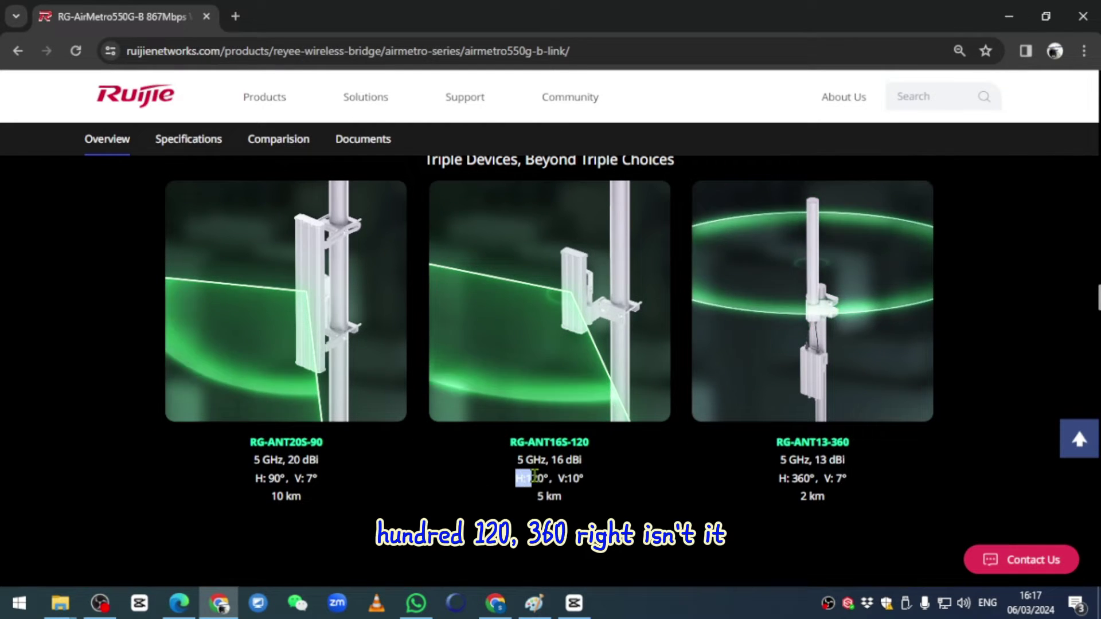
scroll(588, 487, down, 15)
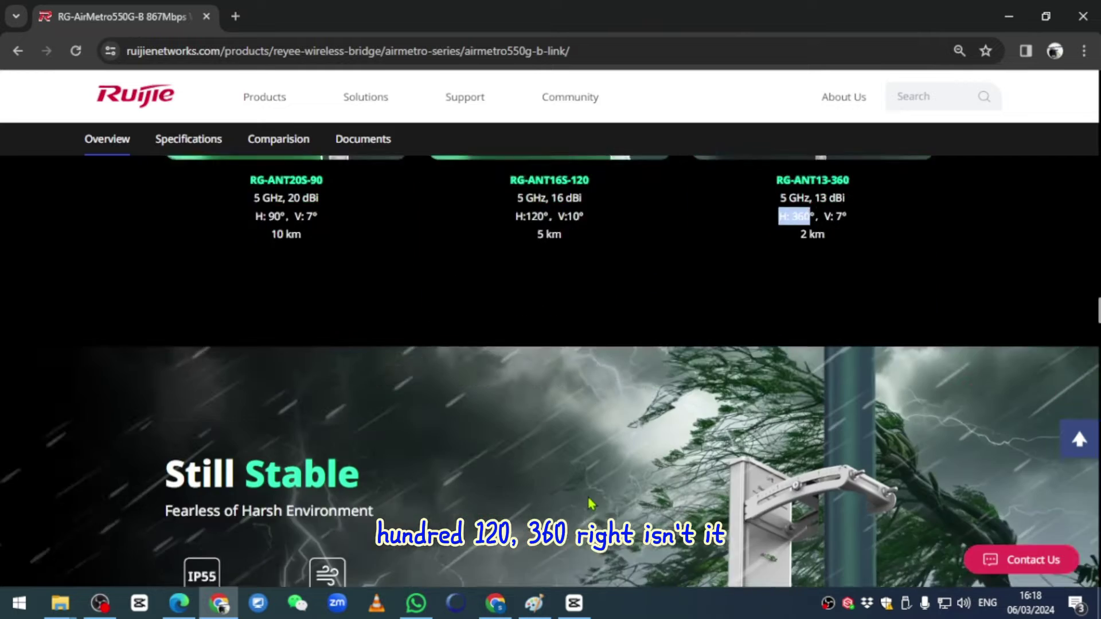
scroll(588, 487, down, 2)
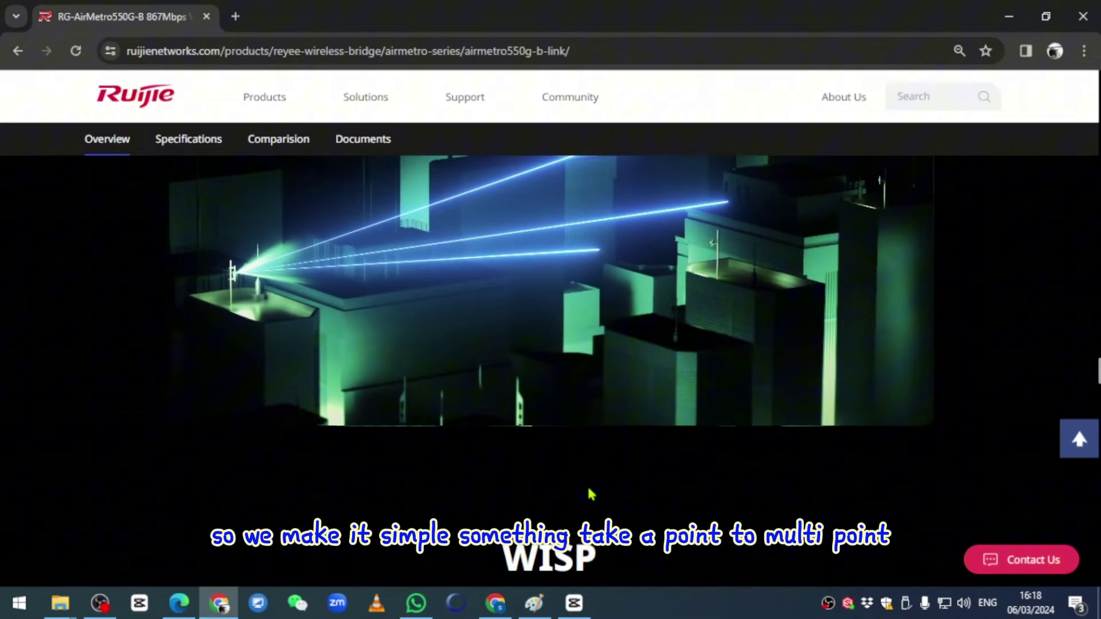
scroll(590, 490, up, 3)
scroll(591, 495, down, 3)
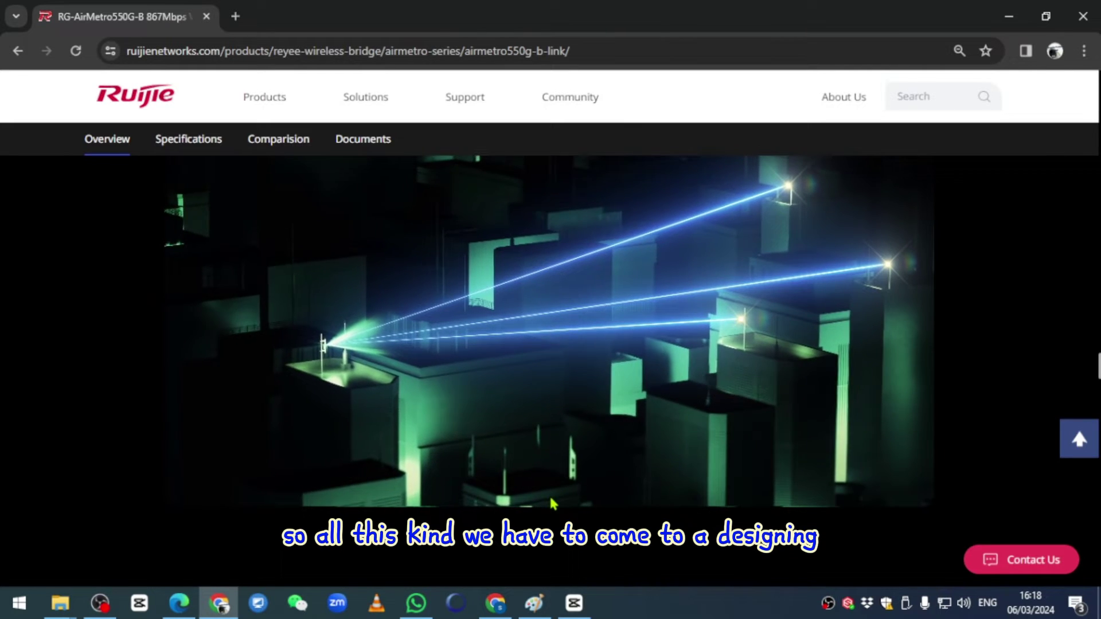
scroll(540, 493, down, 10)
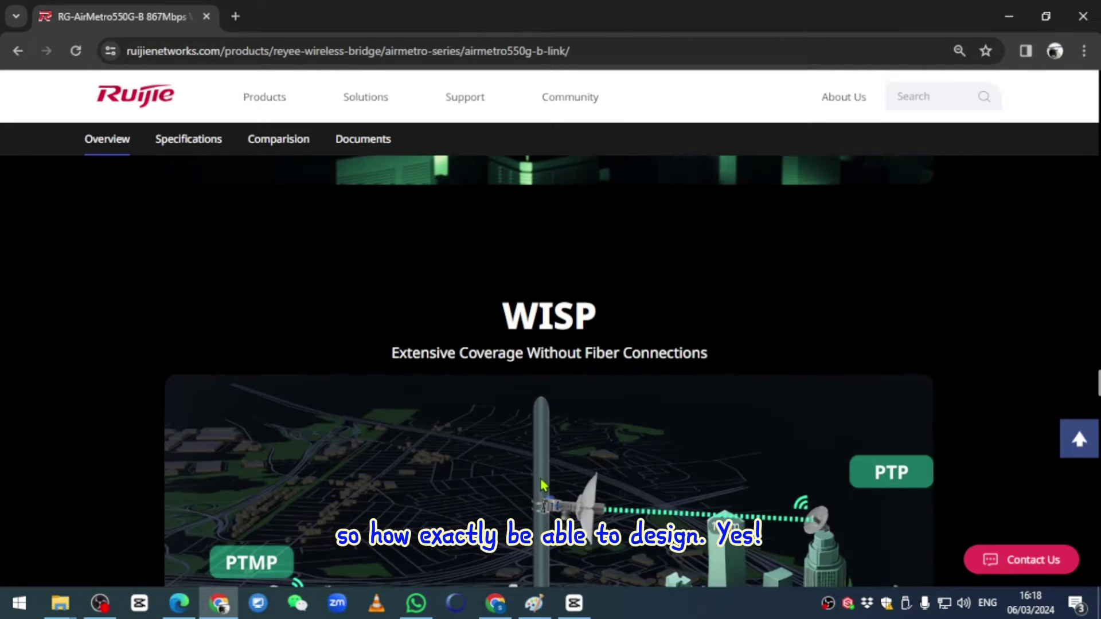
scroll(553, 459, down, 6)
scroll(557, 453, down, 12)
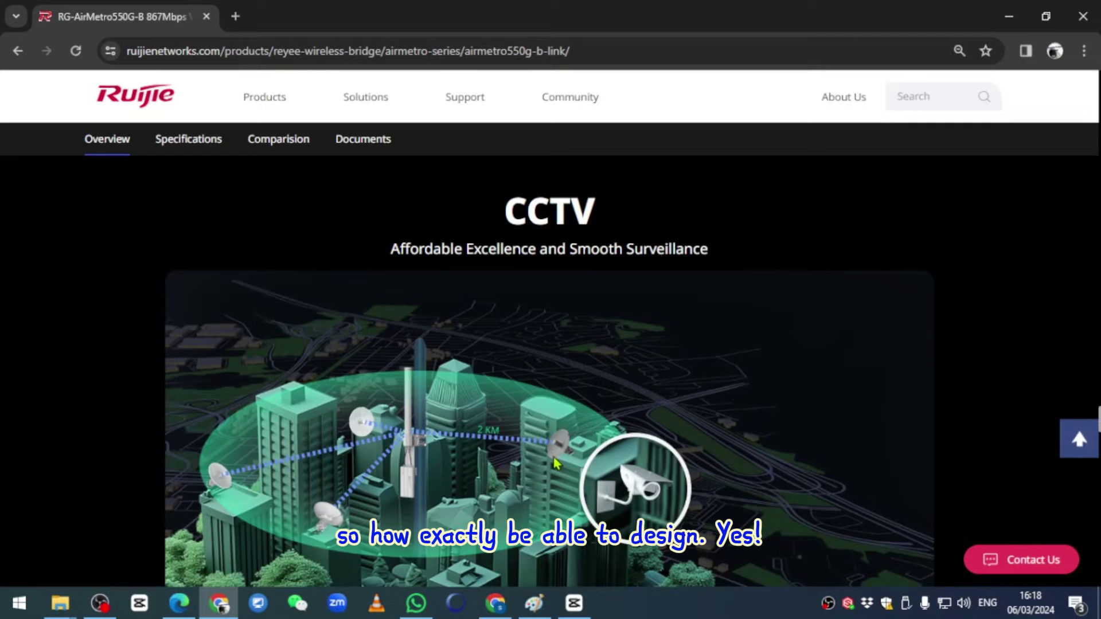
scroll(559, 461, down, 3)
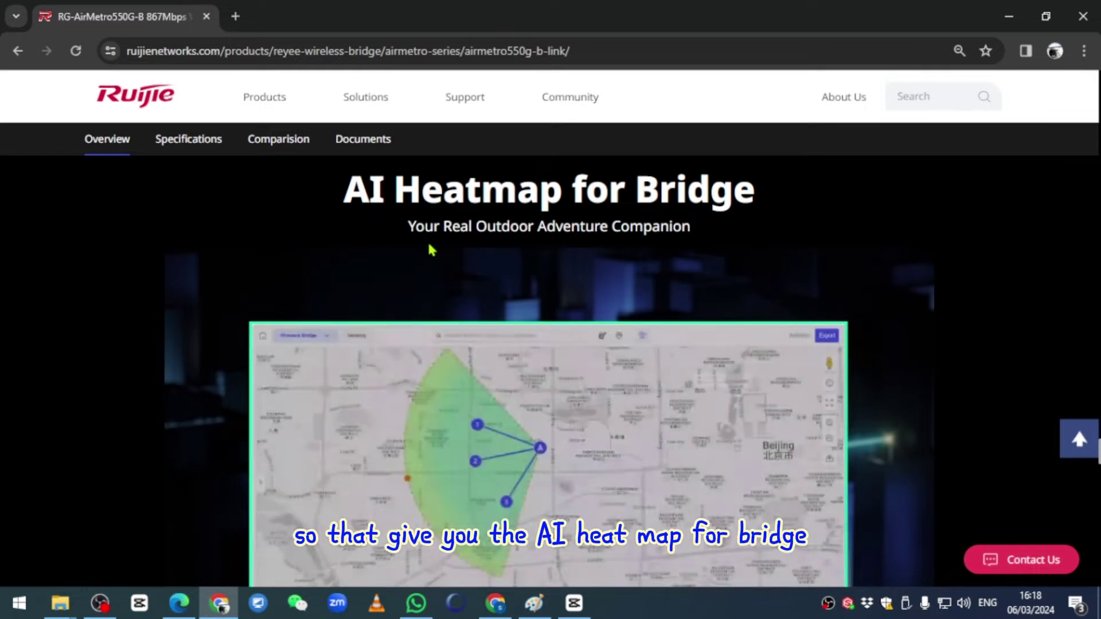
scroll(471, 289, down, 3)
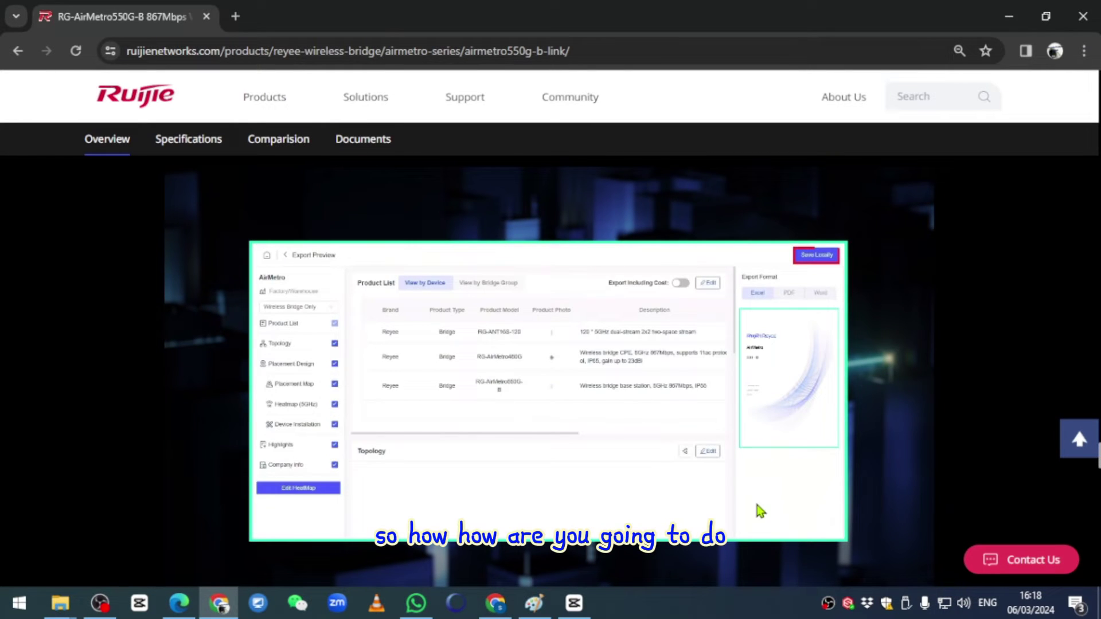
In a new tab, search 'ruijie cloud login' and open the Log in to Ruijie Cloud page
click(235, 17)
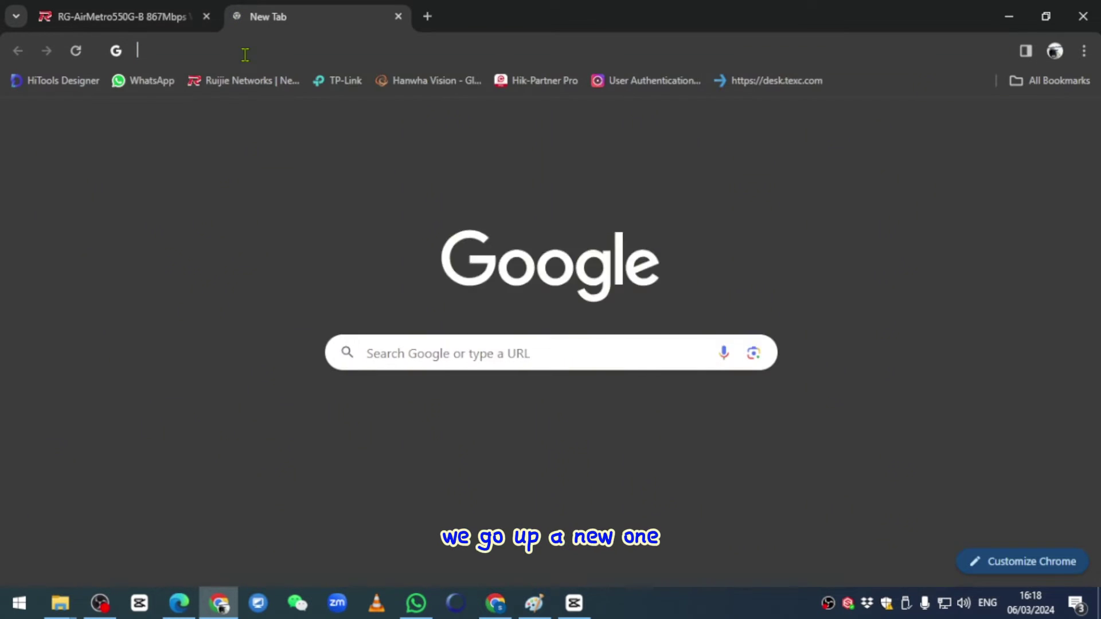
click(306, 47)
text(ruijie clu)
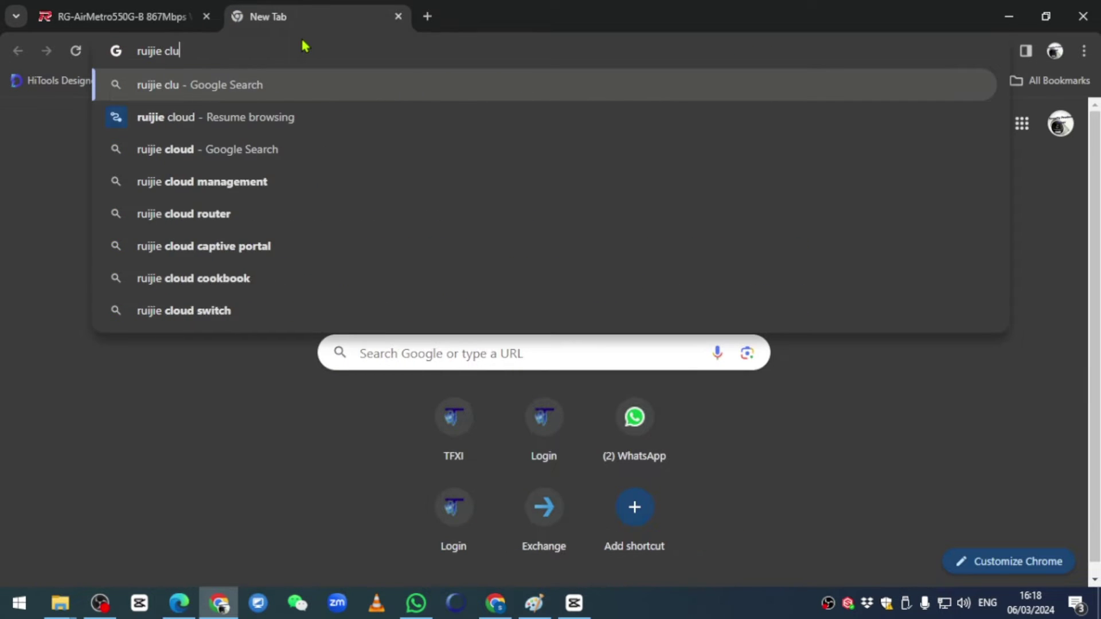
key(BackSpace)
text(oud )
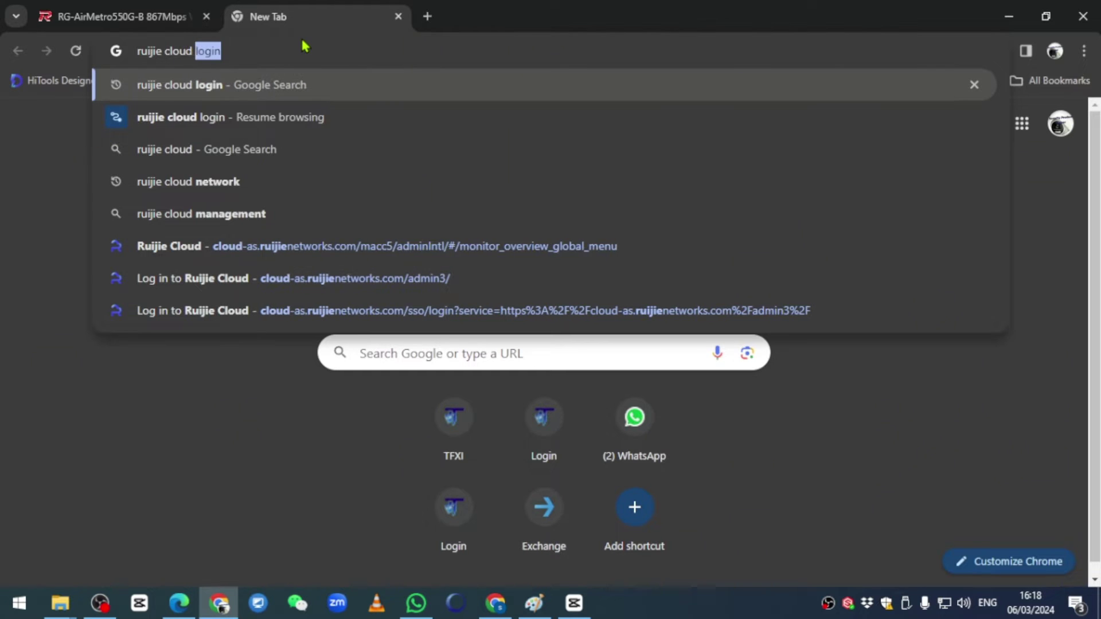
text(login)
key(Return)
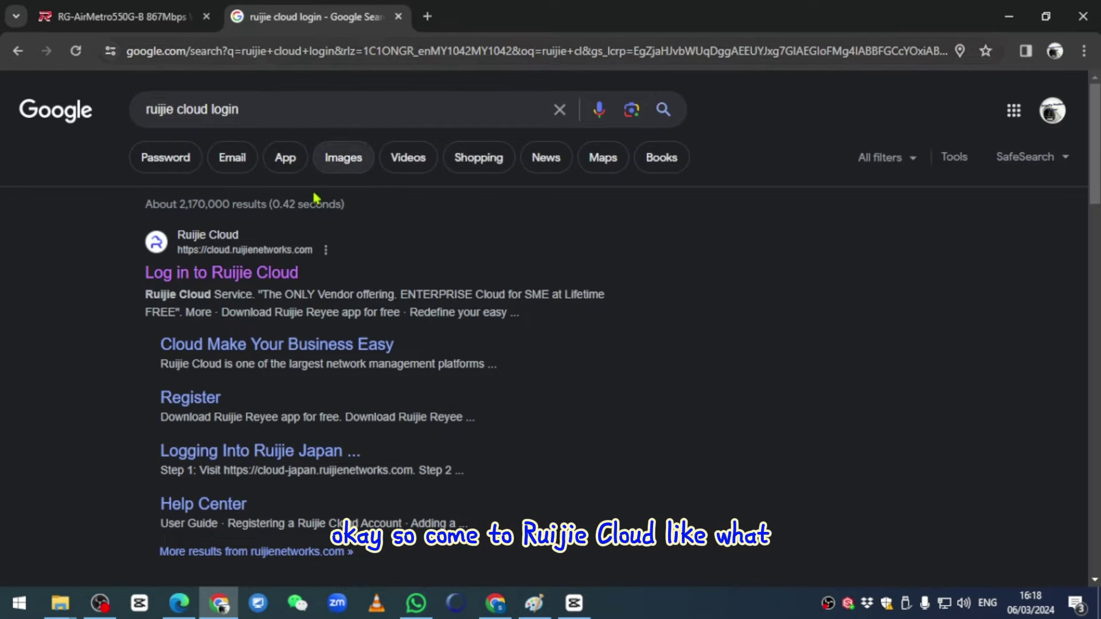
click(277, 274)
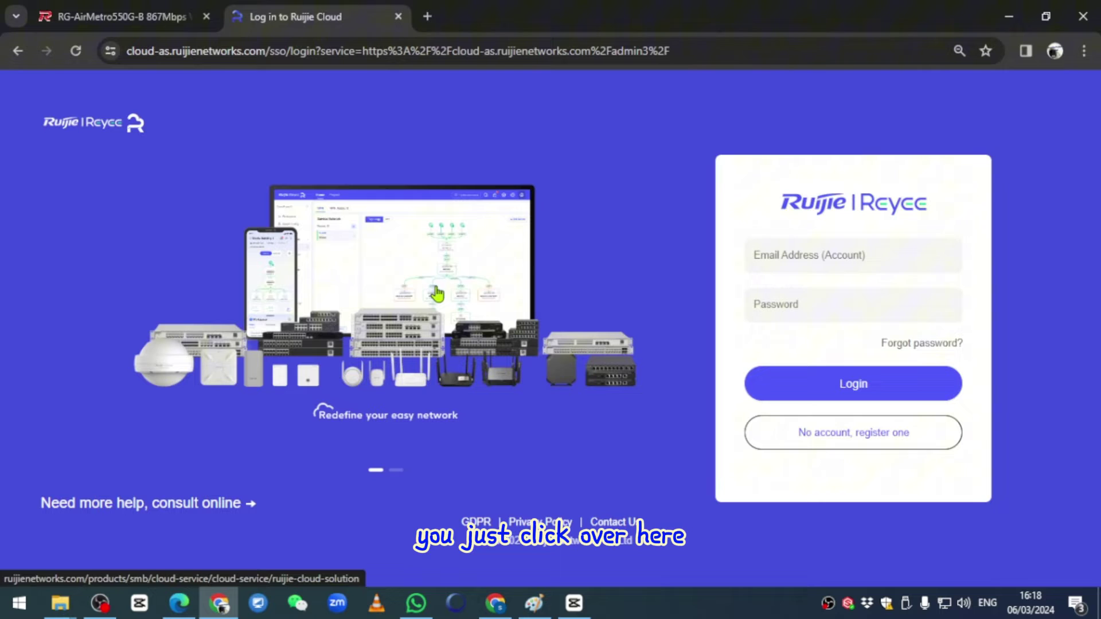
Enter the account e-mail and password and sign in to Ruijie Cloud
click(816, 258)
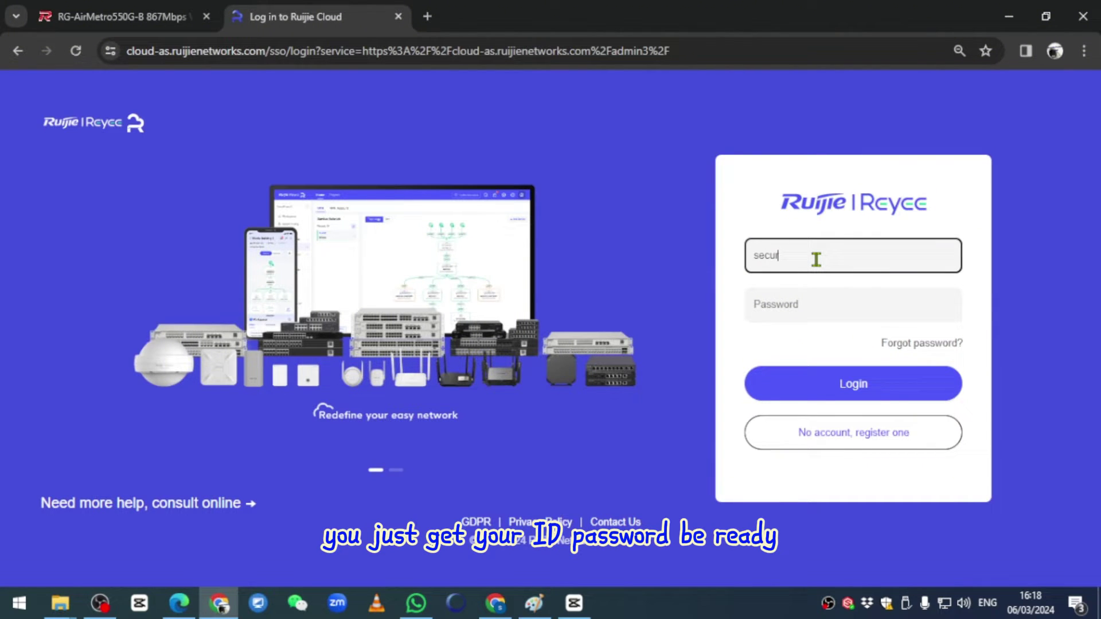
text(secur1ty.d)
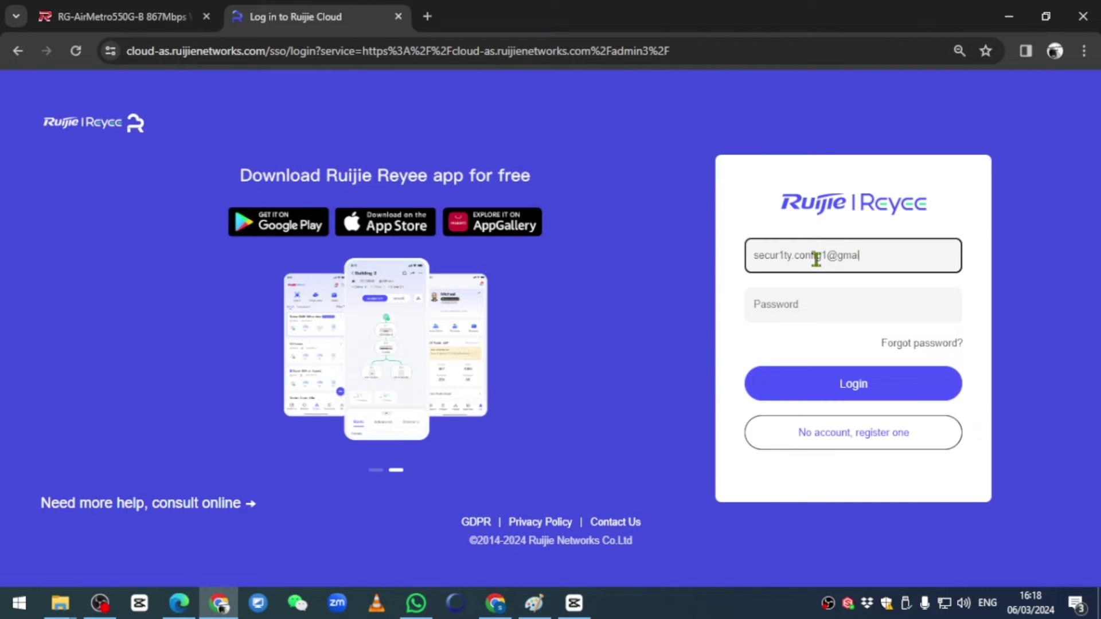
text(om)
key(Tab)
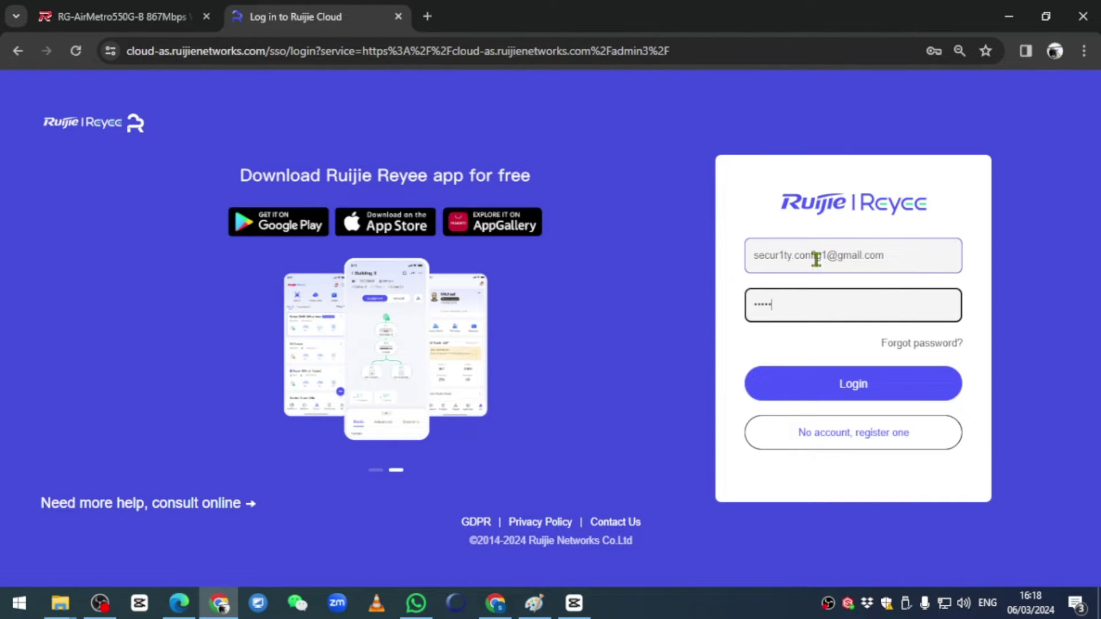
text(*******)
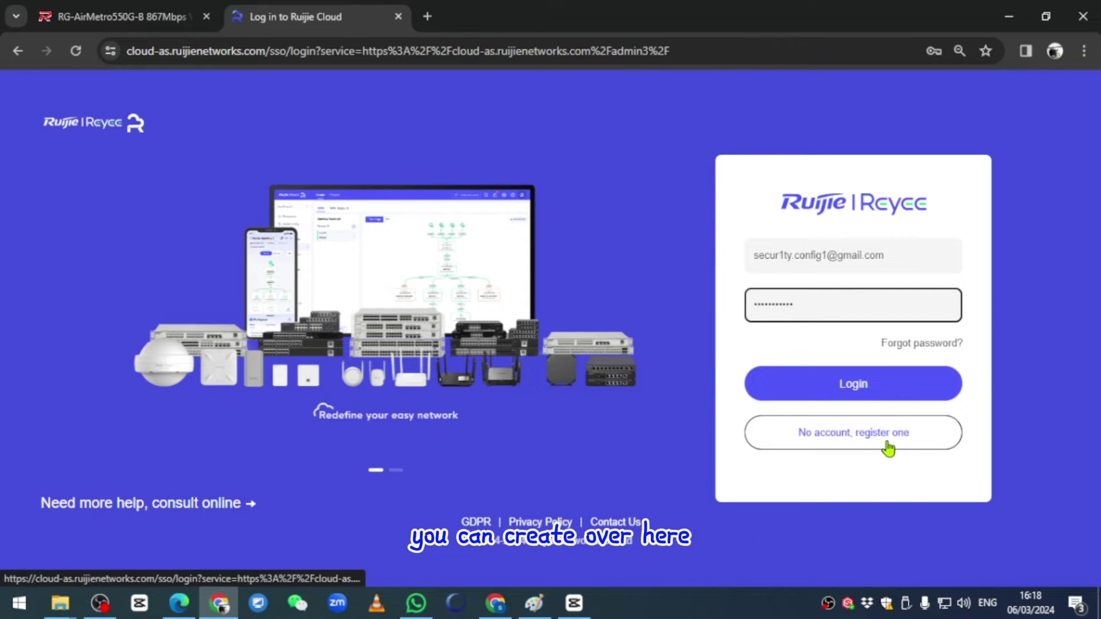
click(886, 390)
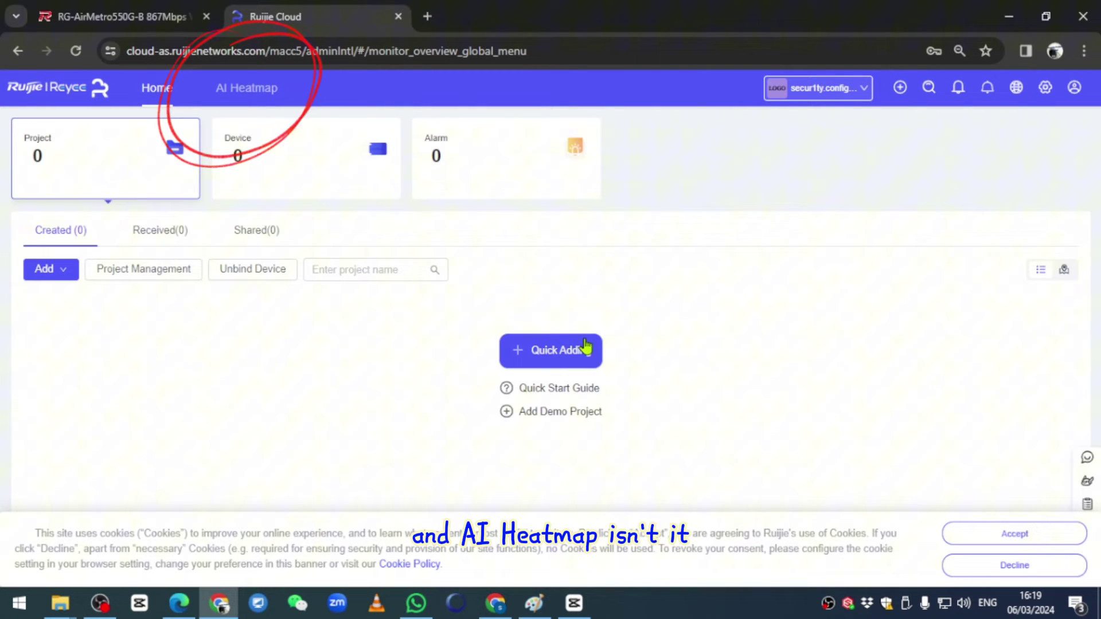
From AI Heatmap, create a Universal-scenario BOM named WiFi with description WiFi
click(247, 89)
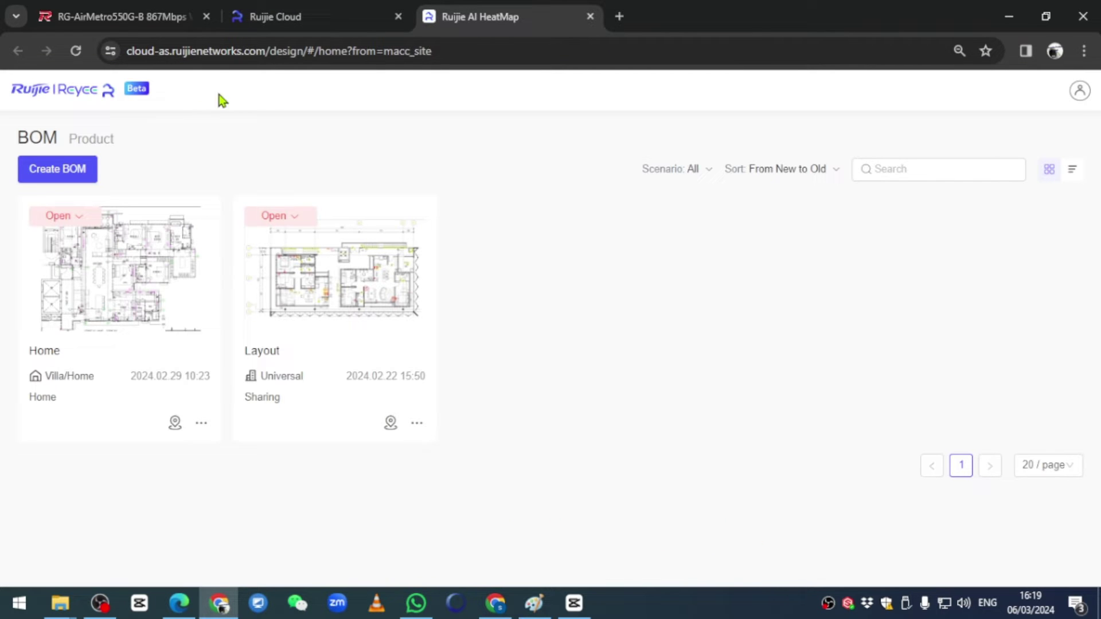
click(67, 178)
click(544, 207)
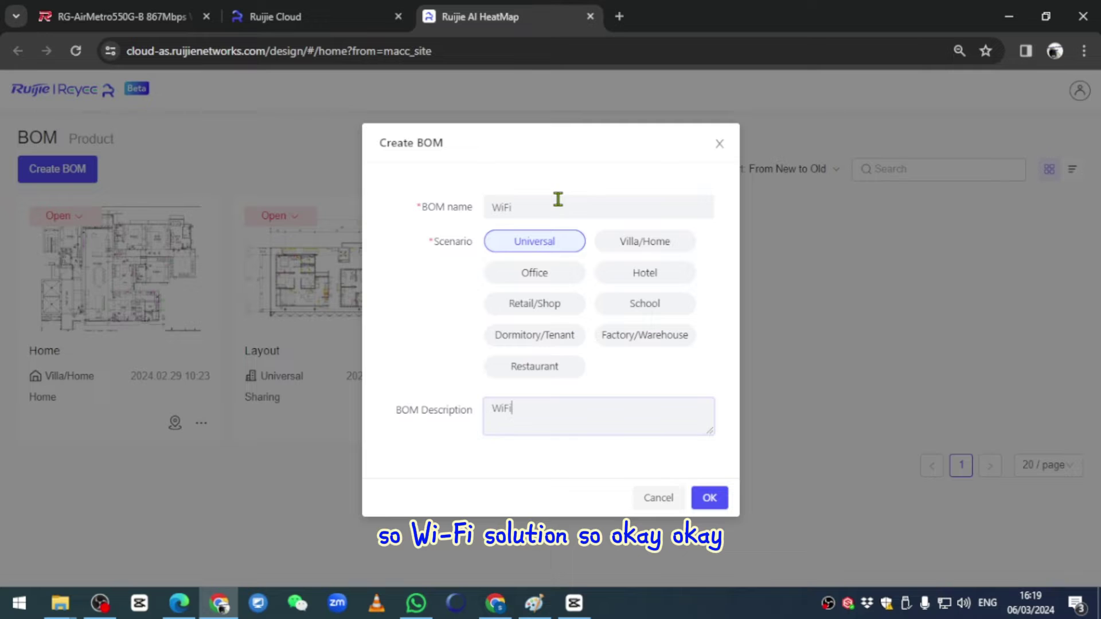
click(709, 497)
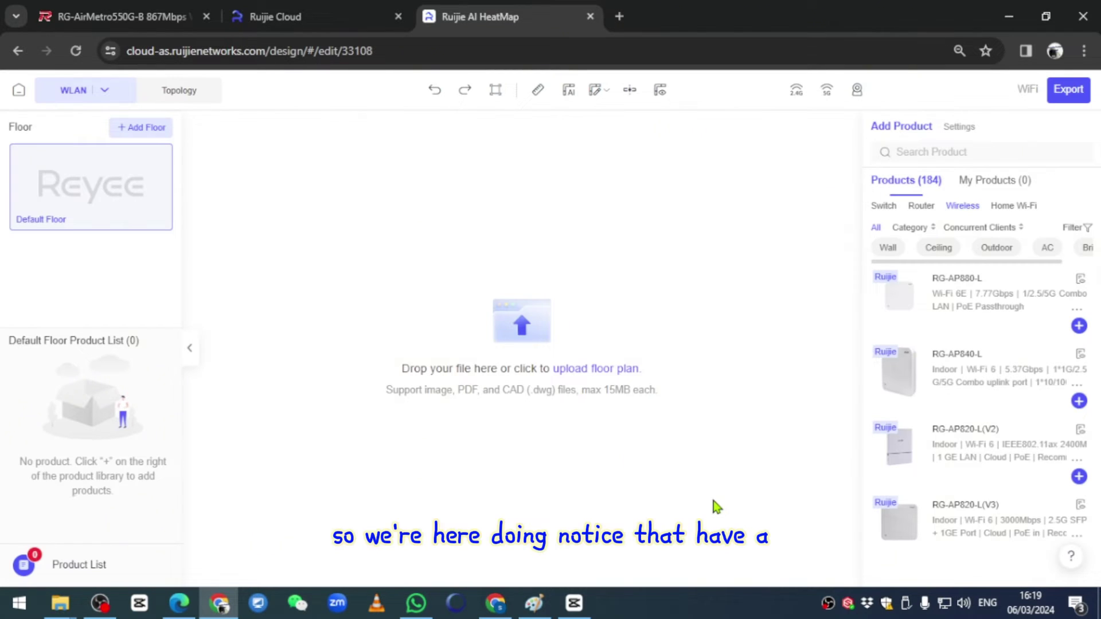
Switch the design mode from WLAN to Wireless Bridge
click(104, 91)
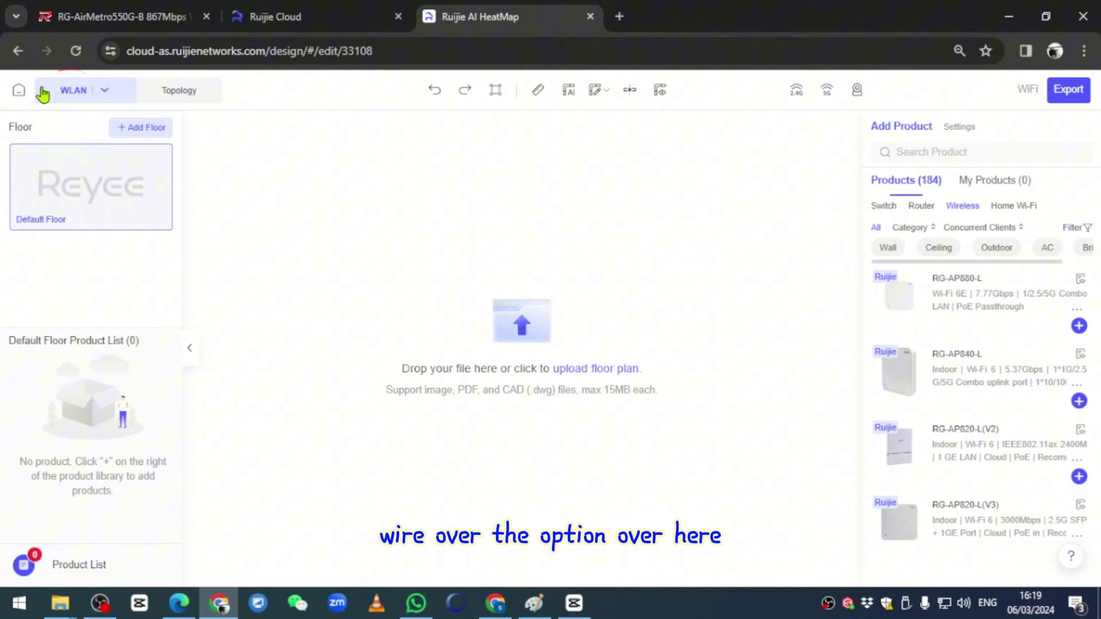
click(104, 90)
click(97, 97)
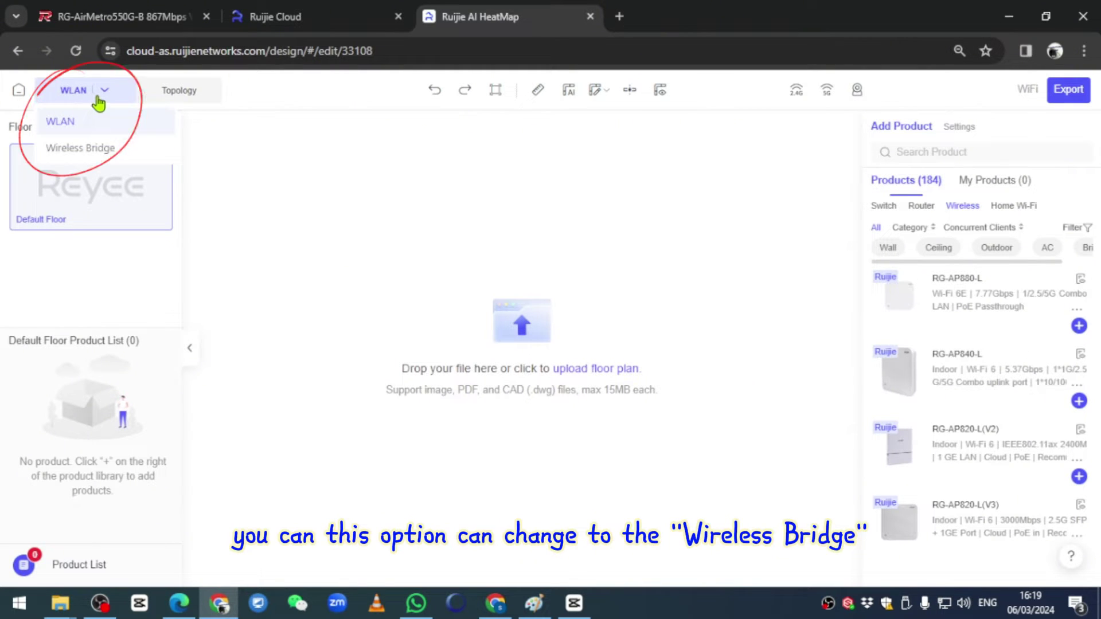
click(84, 150)
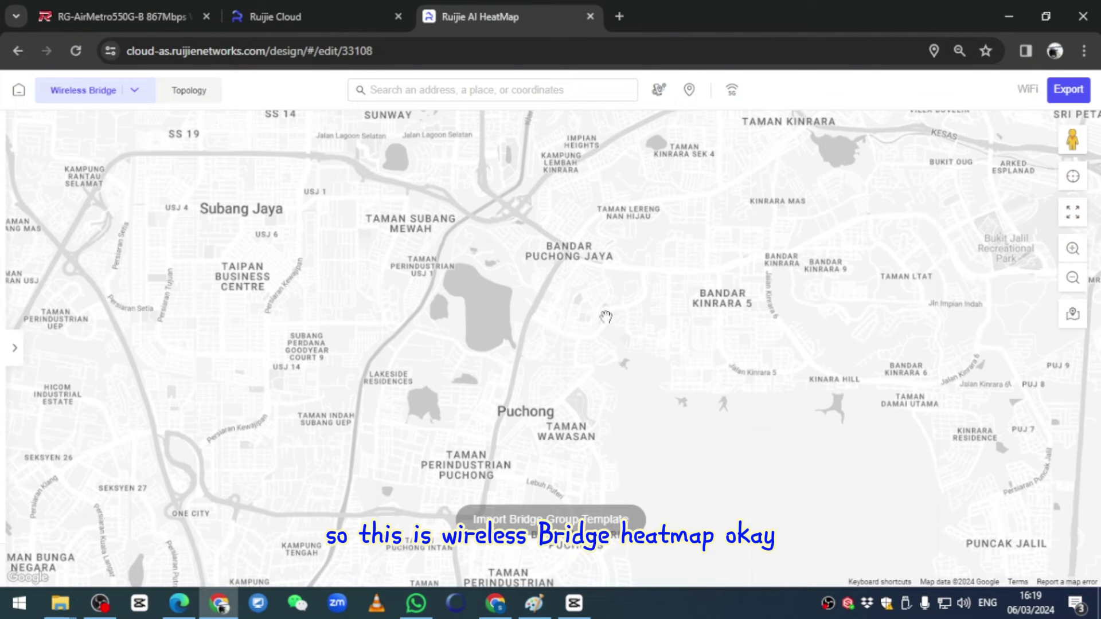
Show Subang Jaya in satellite imagery, zoomed in just north of the NPE highway
drag(441, 301, 634, 358)
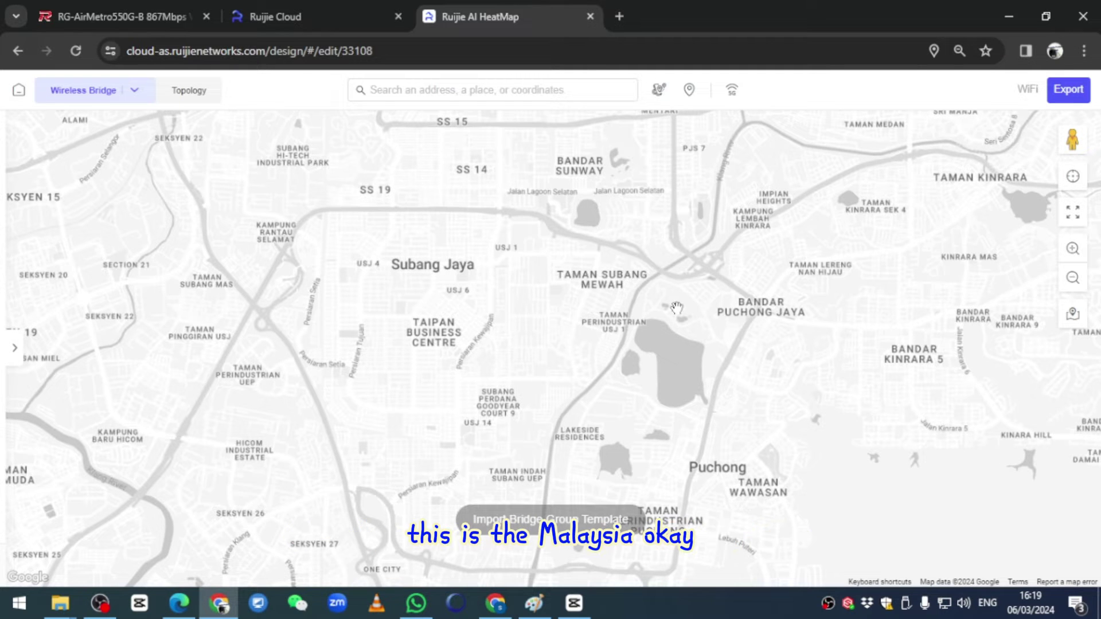
scroll(496, 284, up, 2)
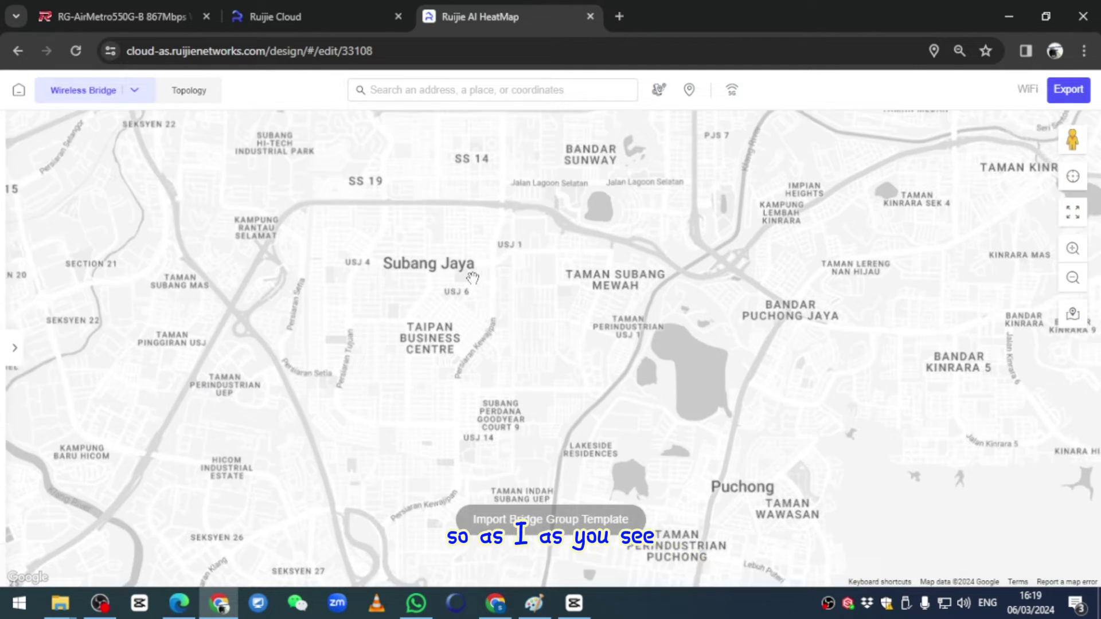
drag(488, 303, 513, 303)
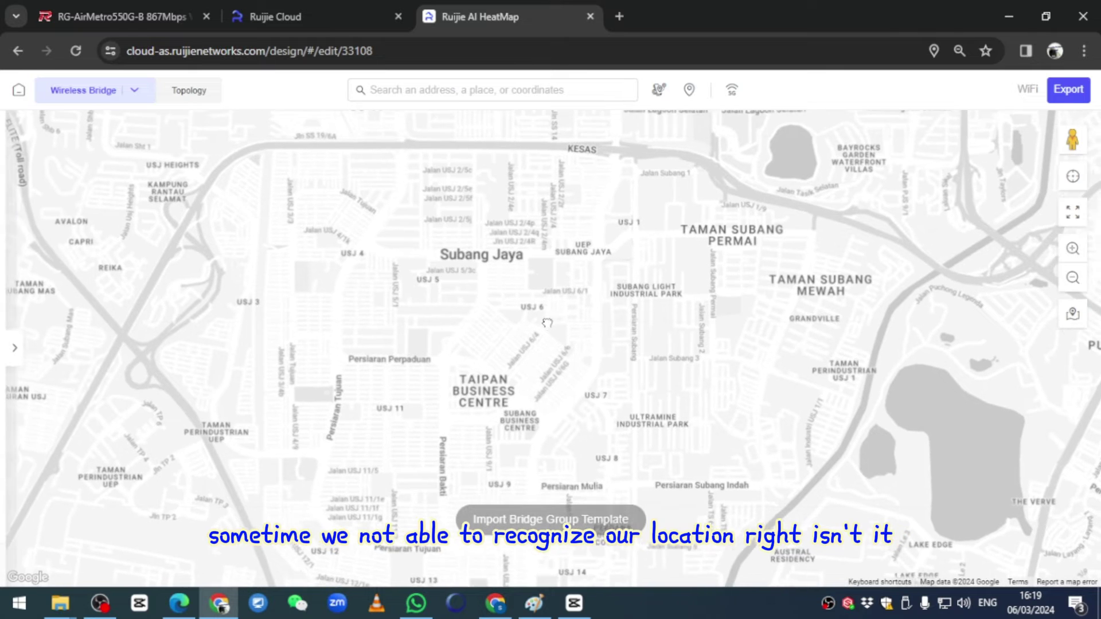
drag(454, 189, 527, 396)
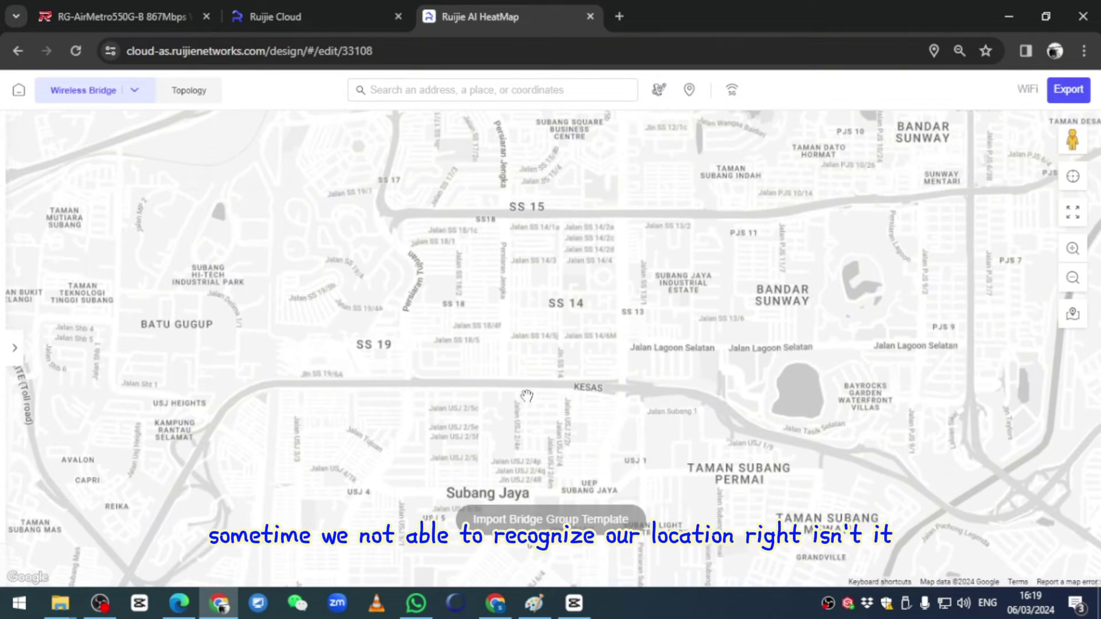
drag(544, 284, 539, 324)
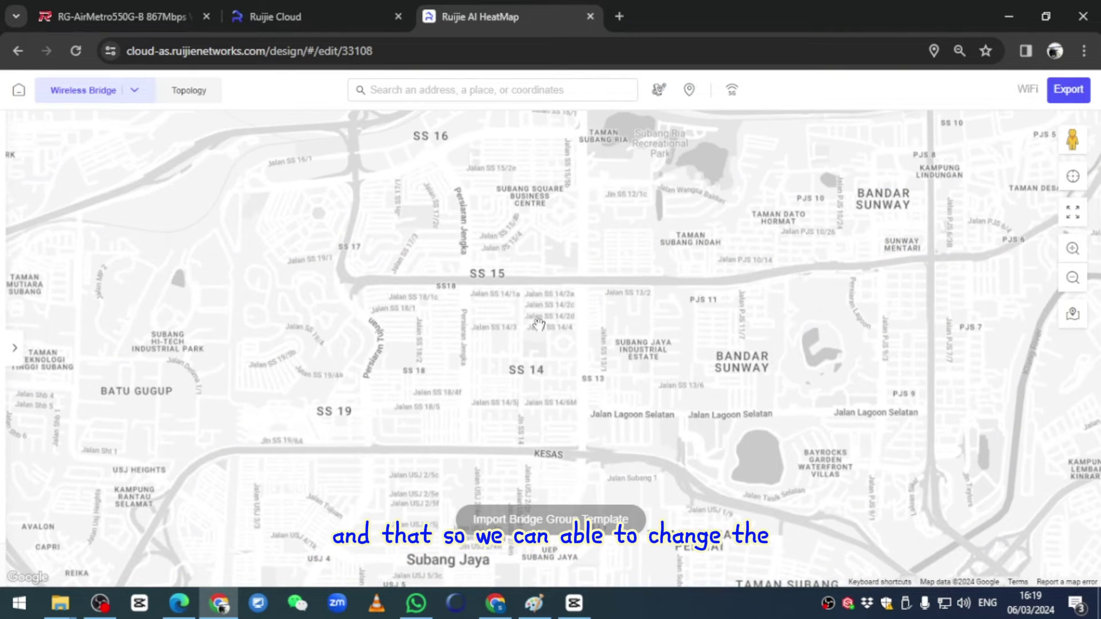
click(1073, 314)
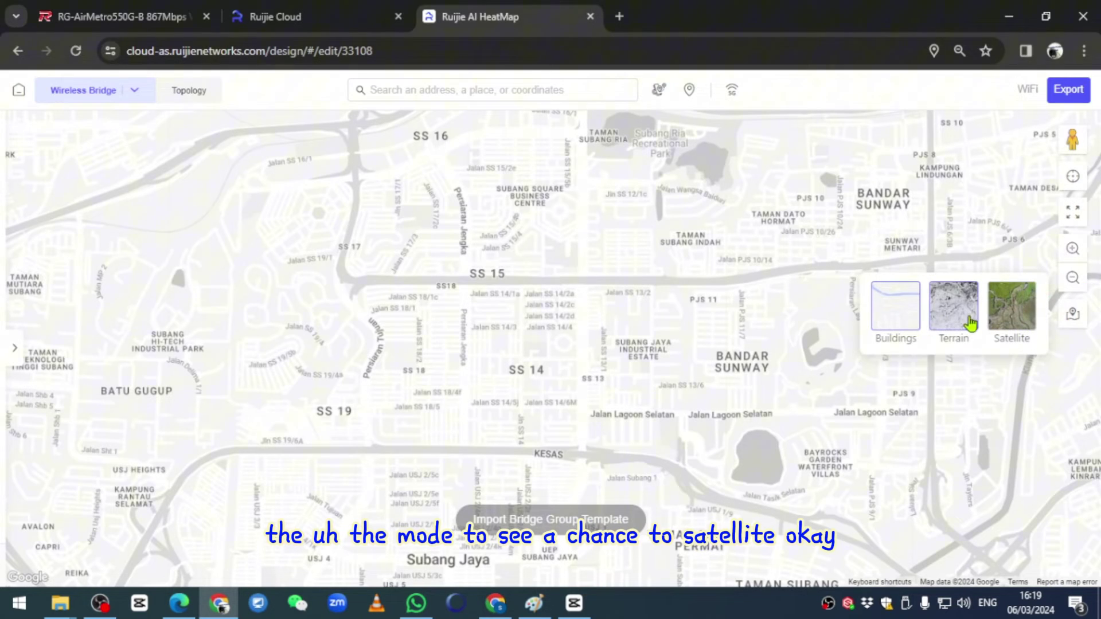
click(1019, 328)
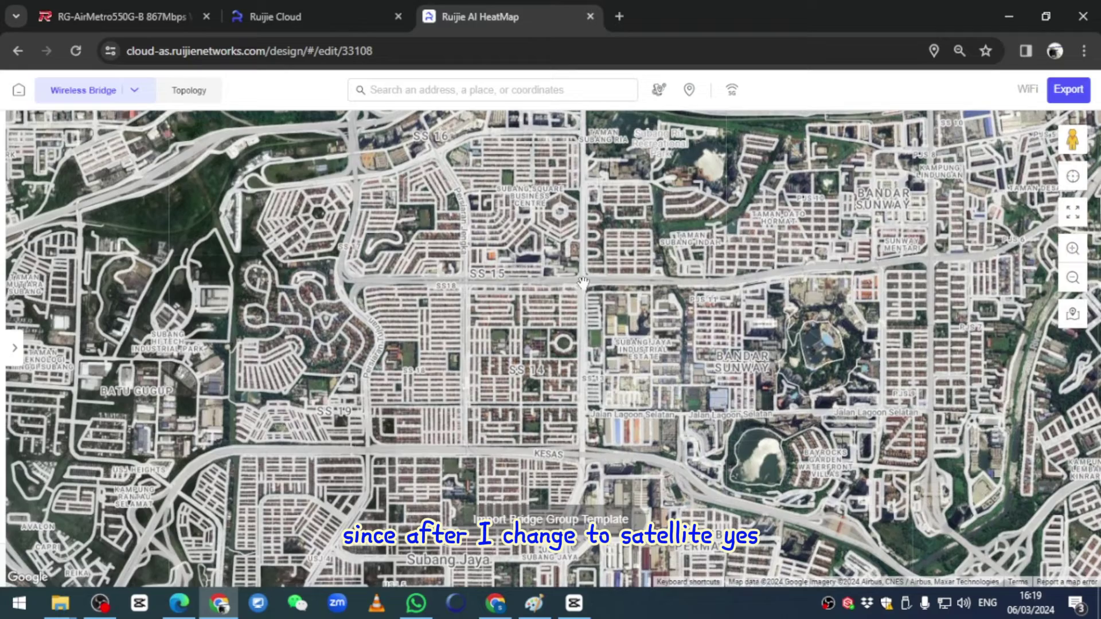
scroll(545, 323, up, 3)
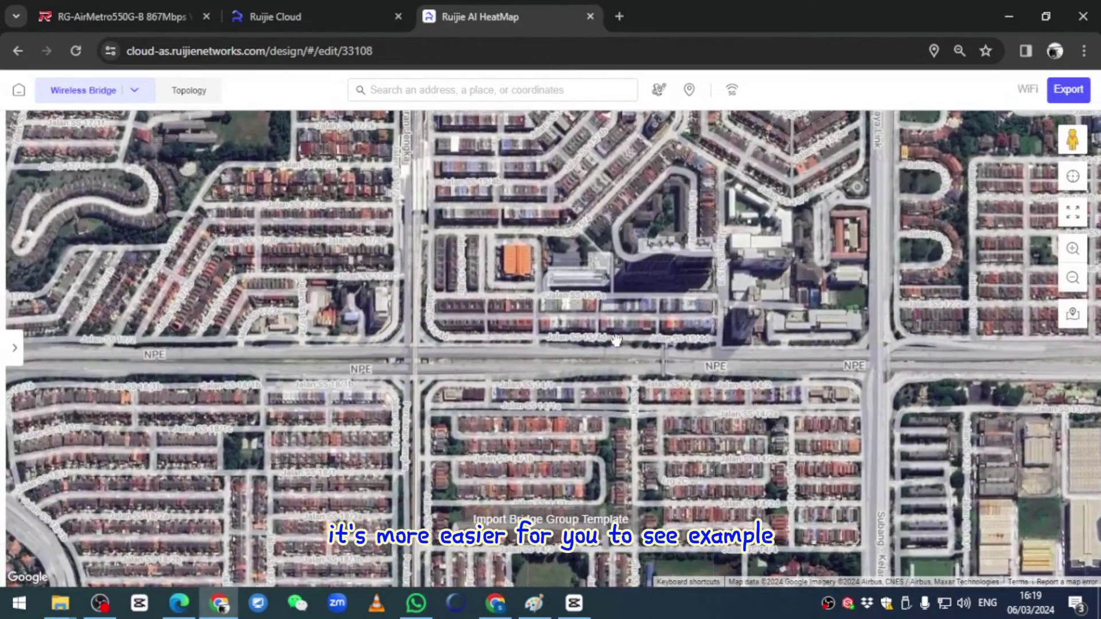
drag(649, 296, 537, 450)
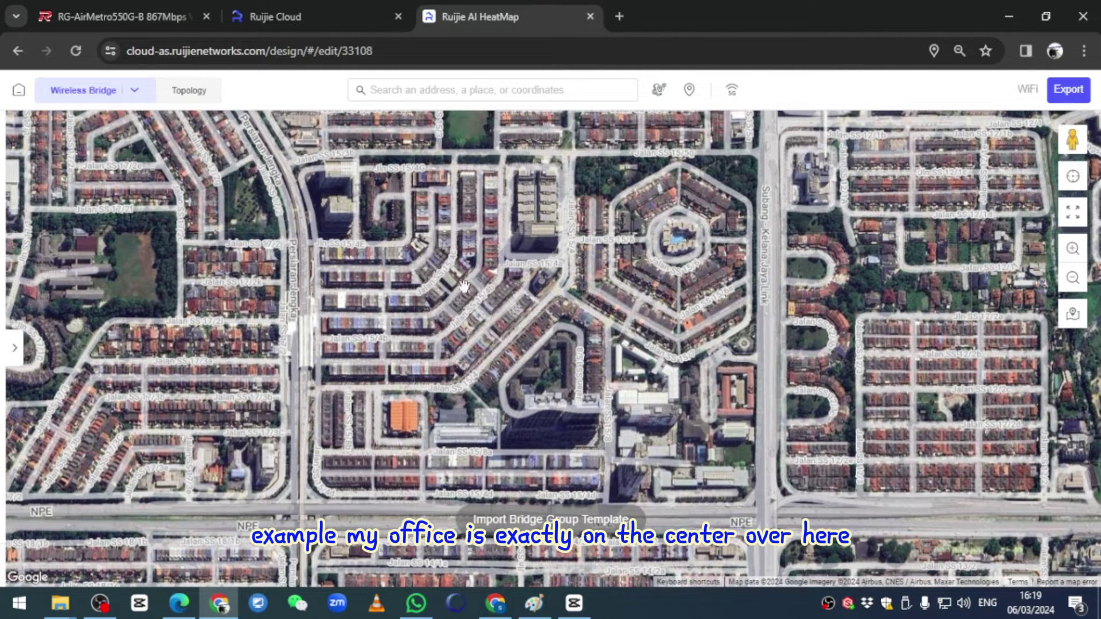
Place base station A on the office building
right_click(540, 231)
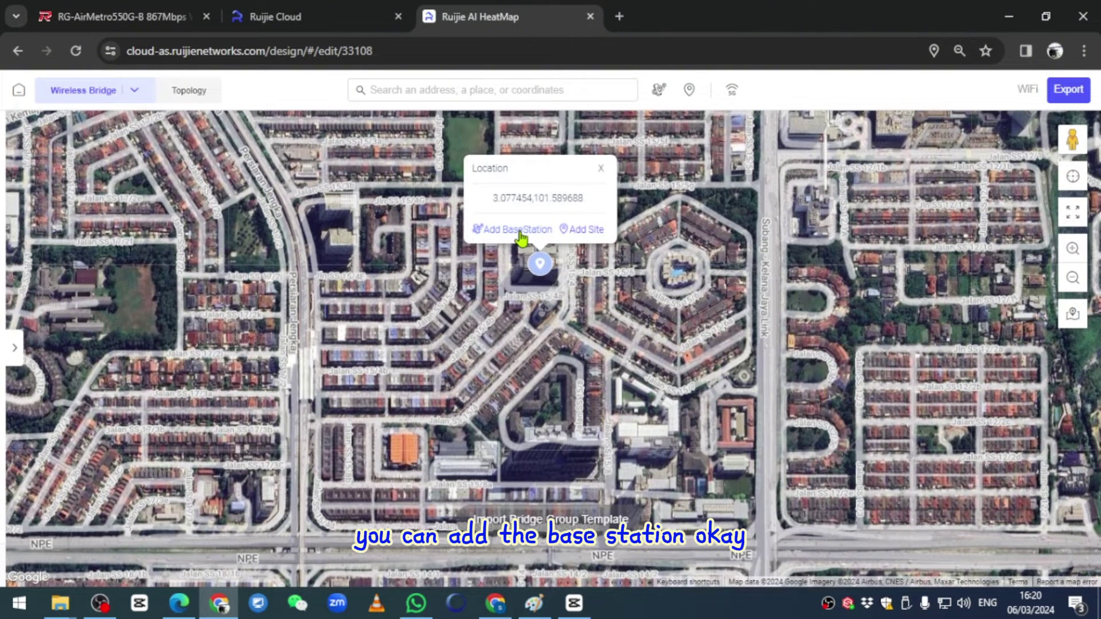
click(501, 230)
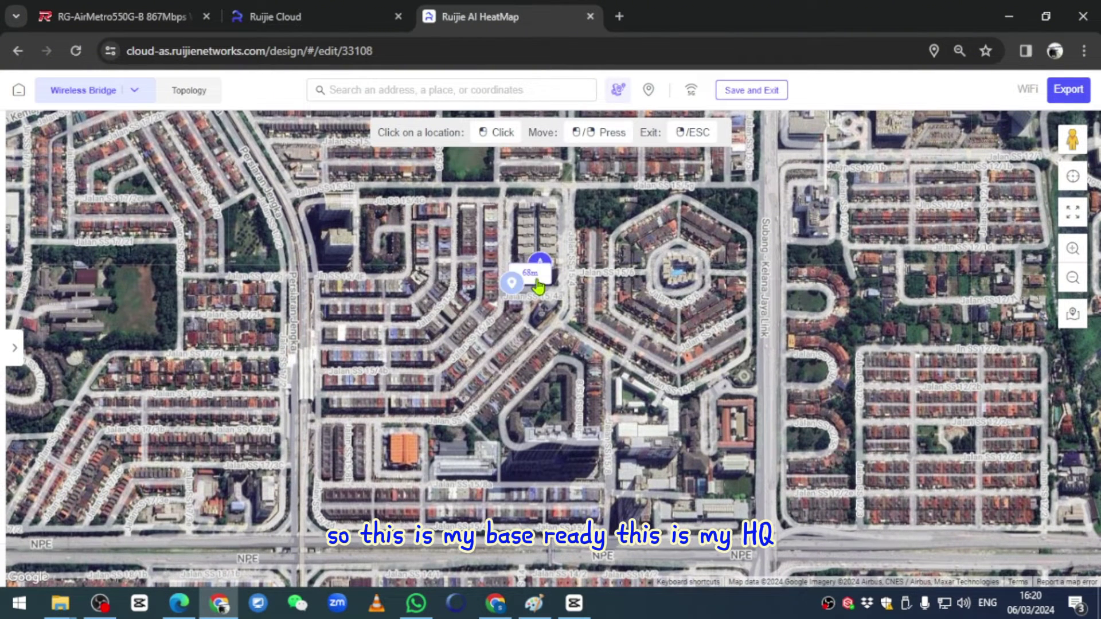
click(533, 265)
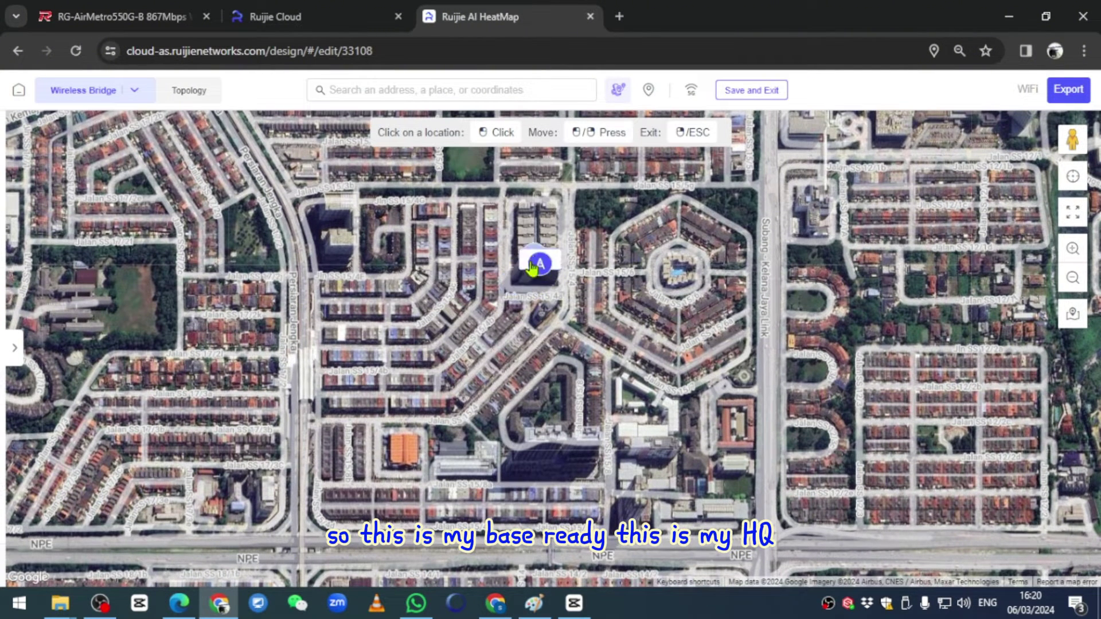
Add CPEs 1–8 around base station A, from west through the highway side to north
click(318, 279)
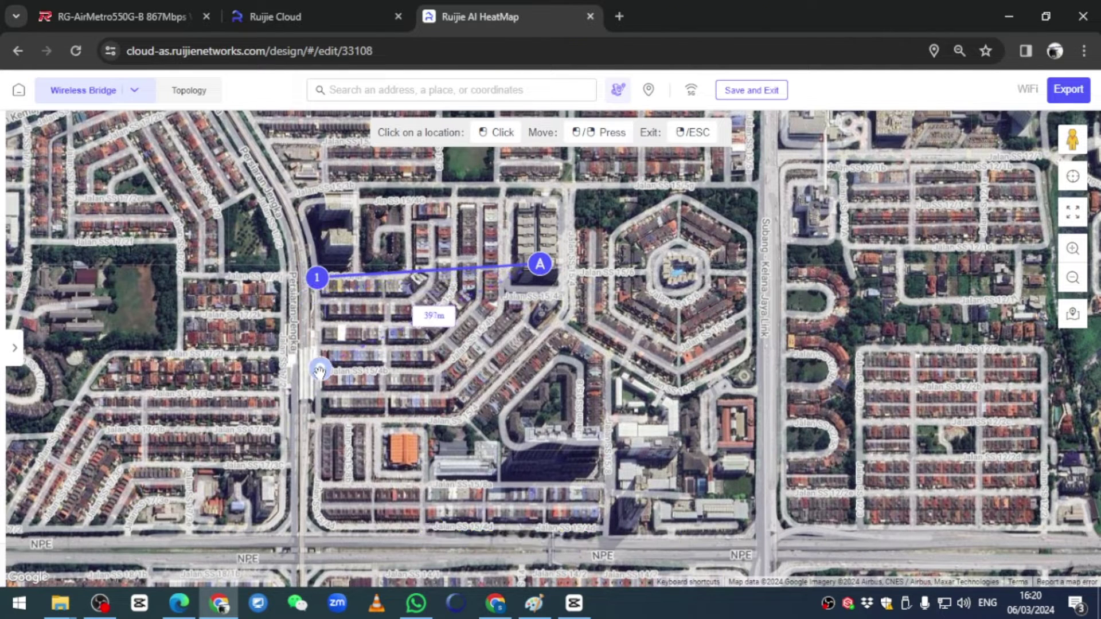
click(319, 394)
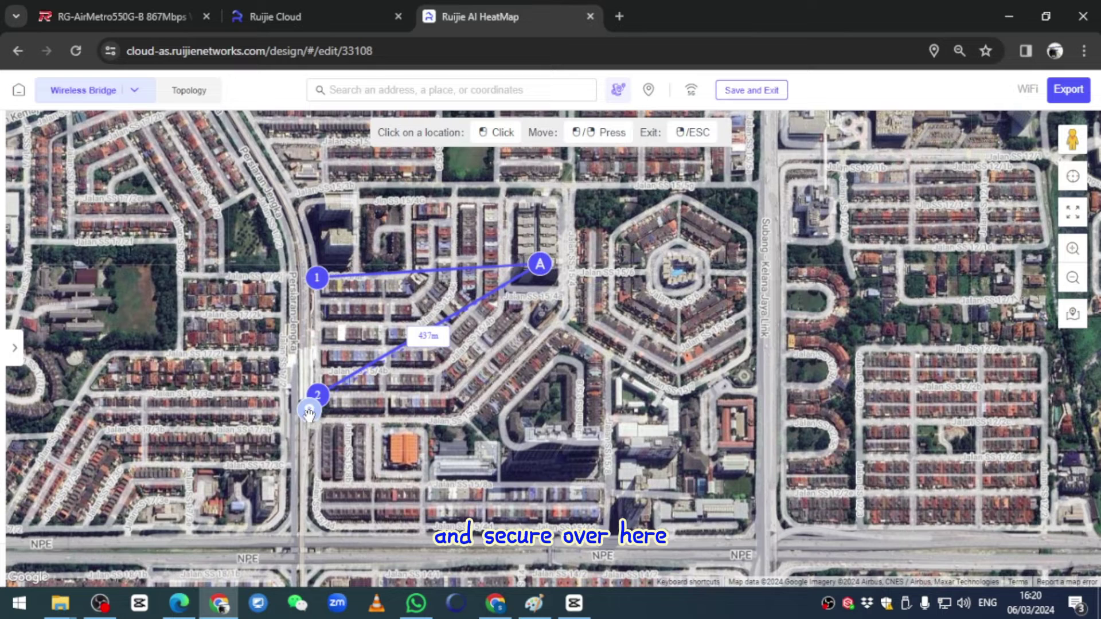
click(337, 525)
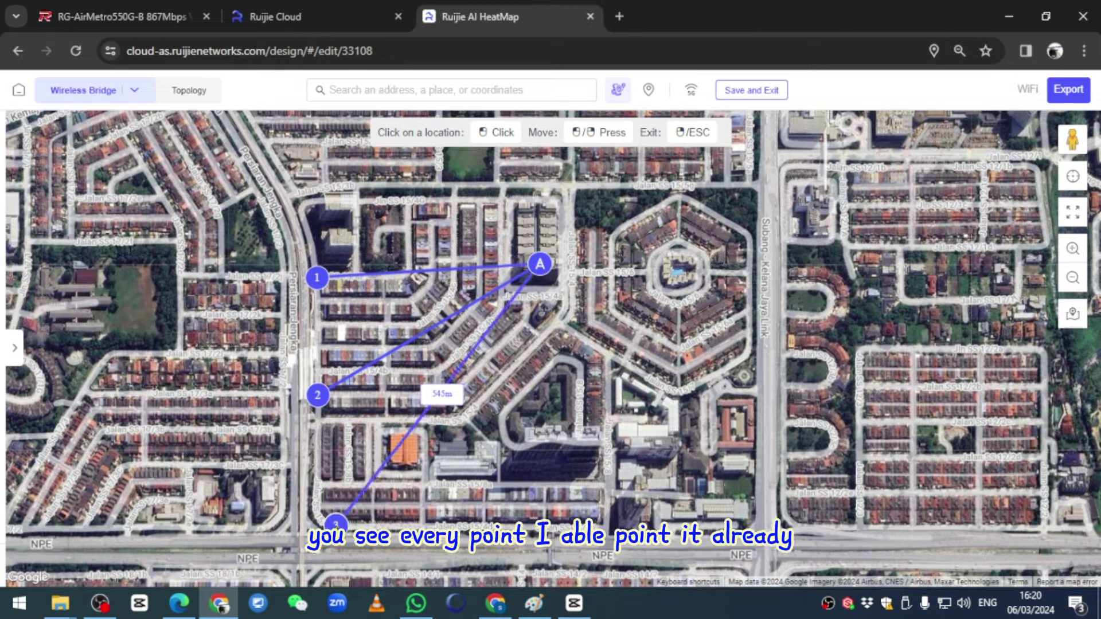
click(421, 526)
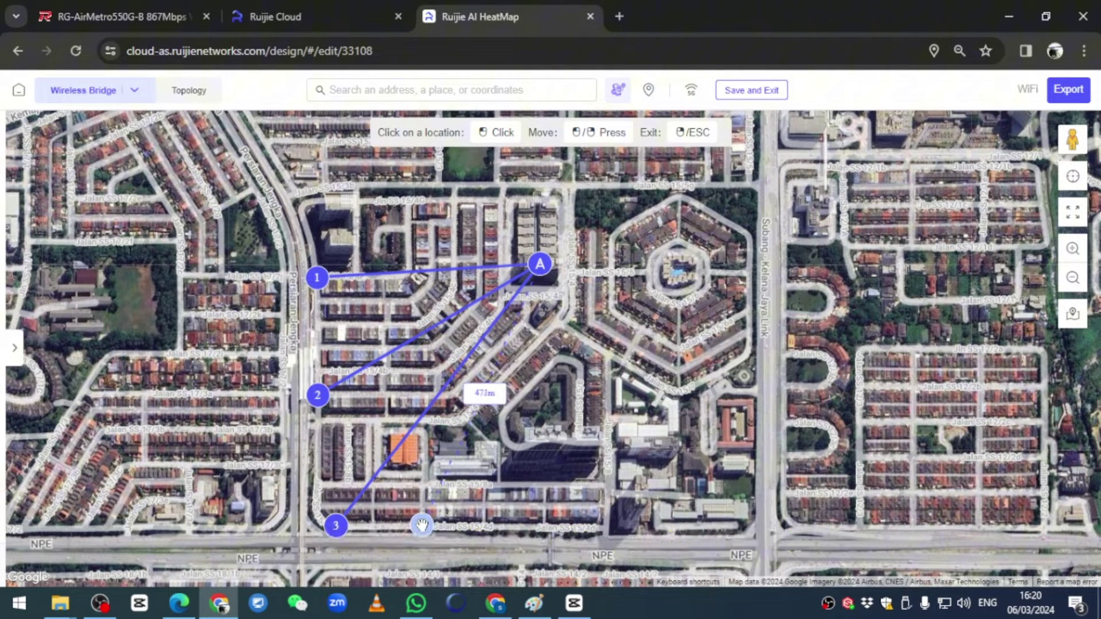
click(547, 528)
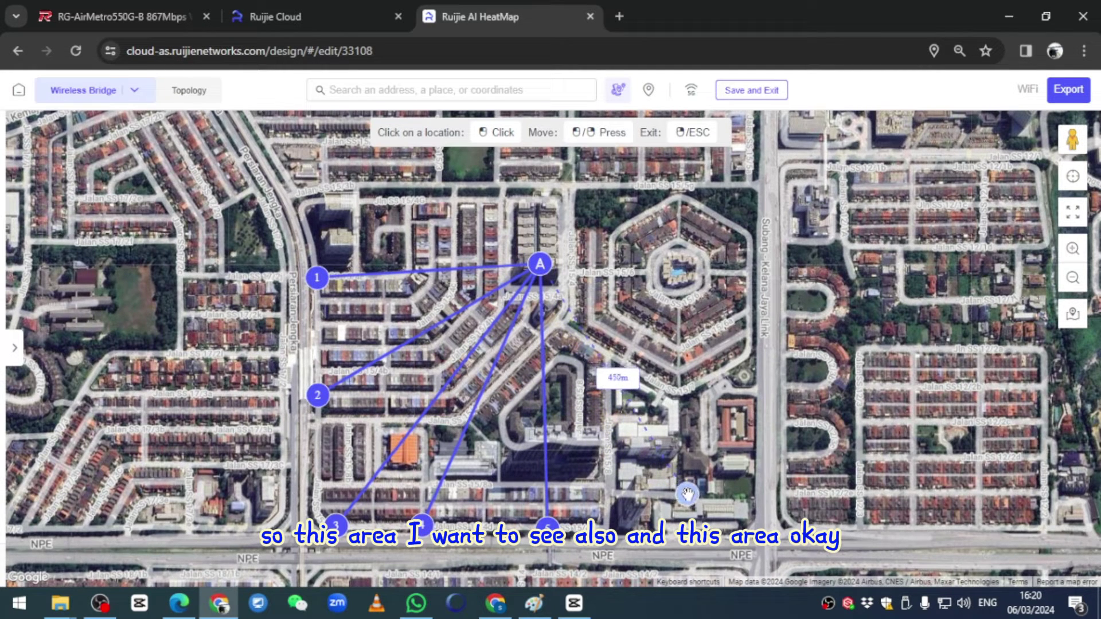
click(688, 493)
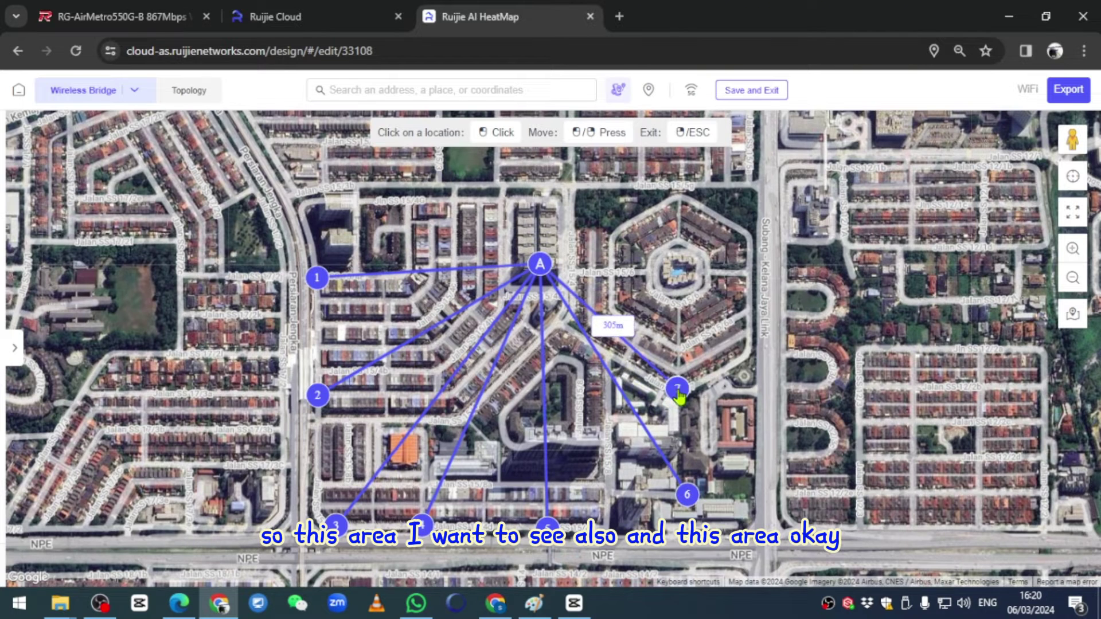
click(677, 388)
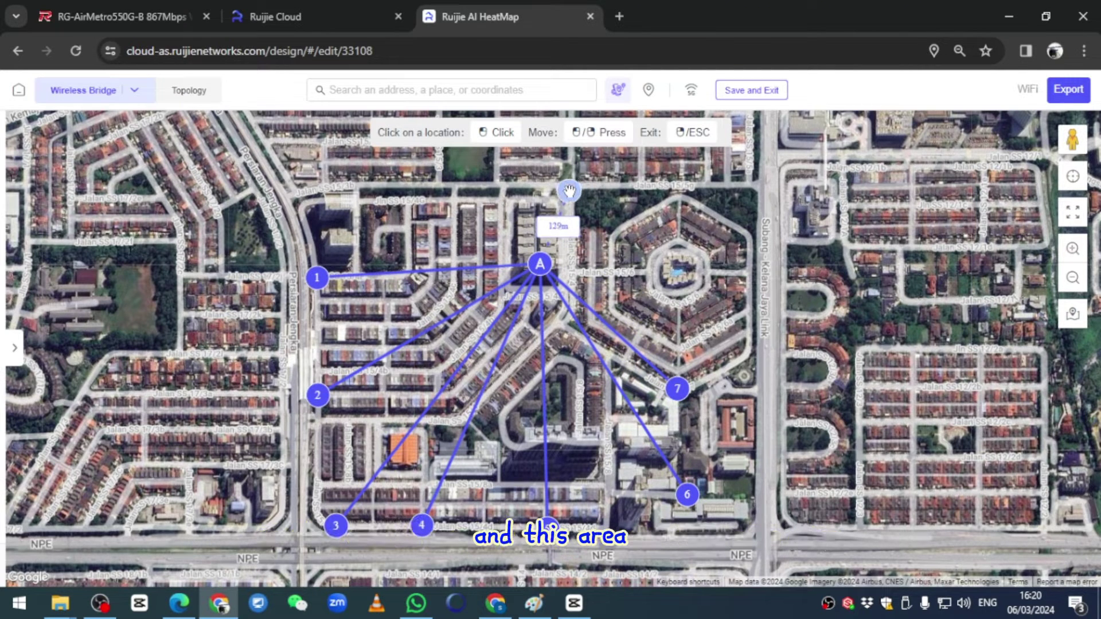
click(570, 193)
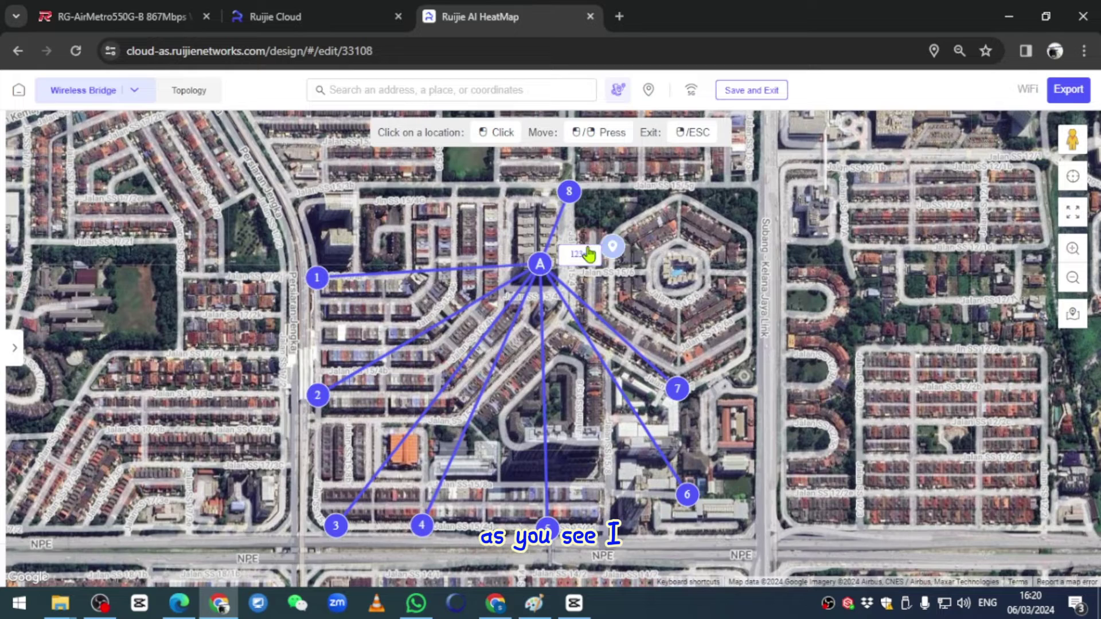
Finish CPE placement and review base station A's CPE list, with CPEs 3–7 out of range
right_click(641, 227)
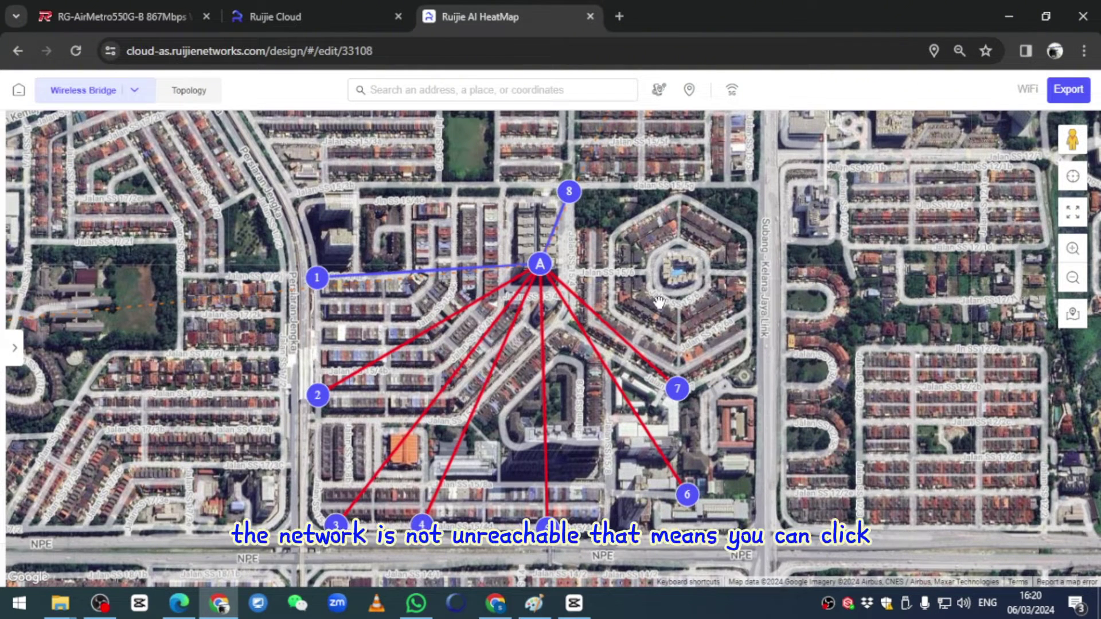
click(539, 265)
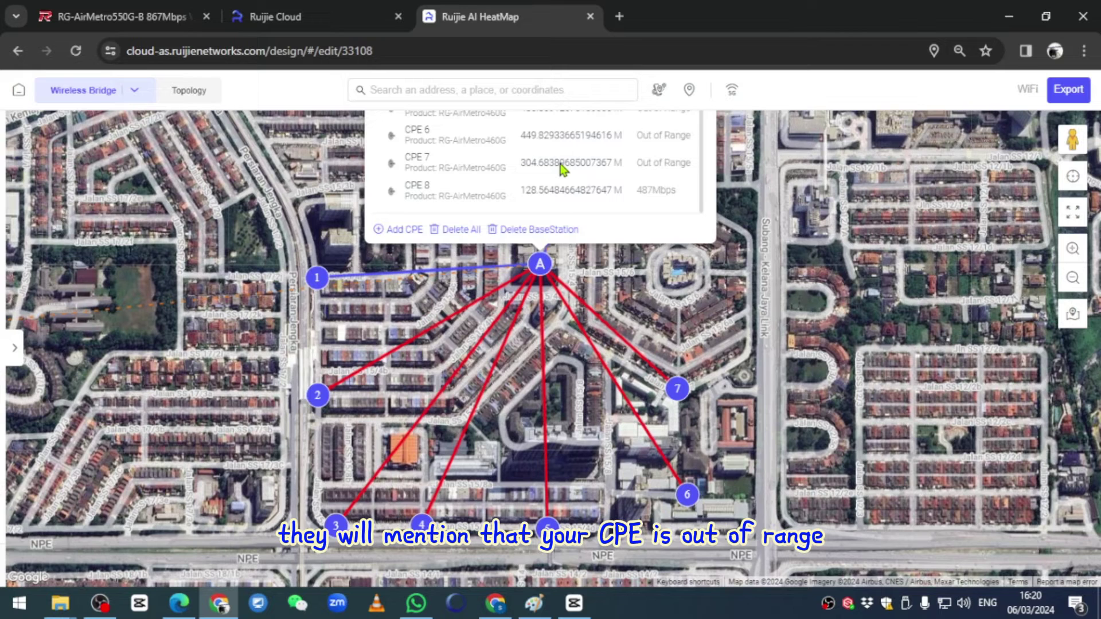
scroll(560, 164, down, 2)
scroll(562, 167, up, 2)
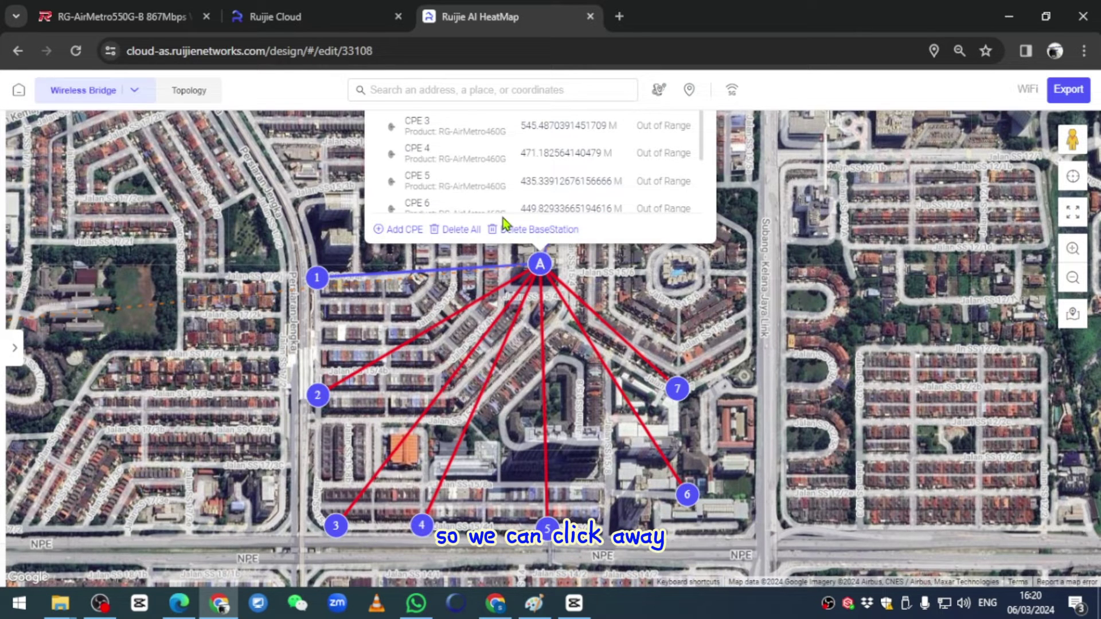
Set base station A's product selection to Manual with the RG-ANT13S-360 antenna
click(539, 267)
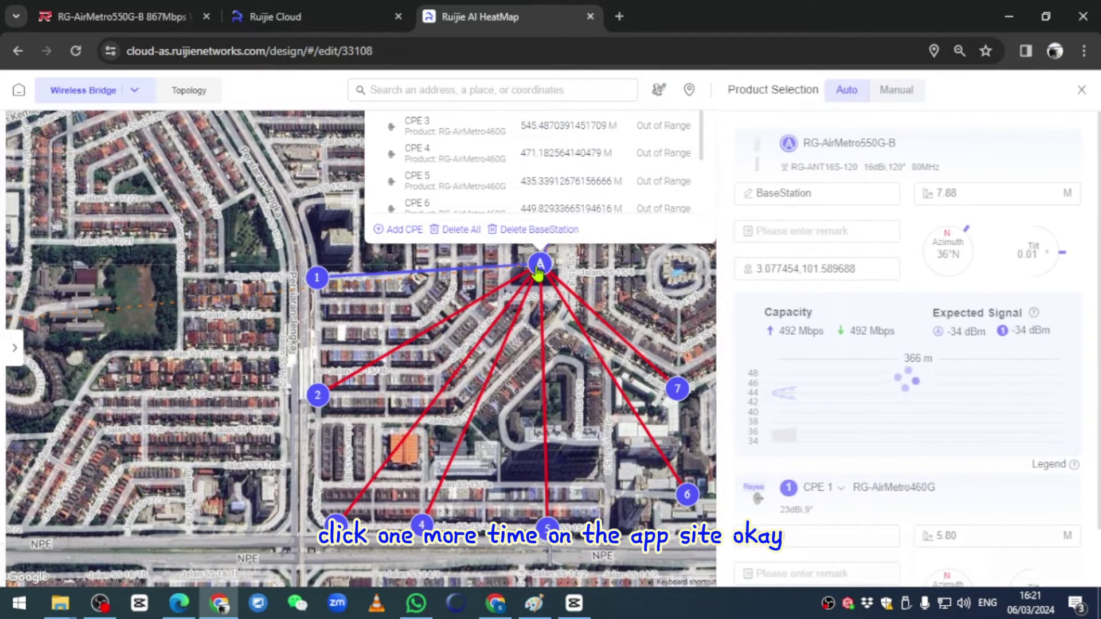
click(661, 275)
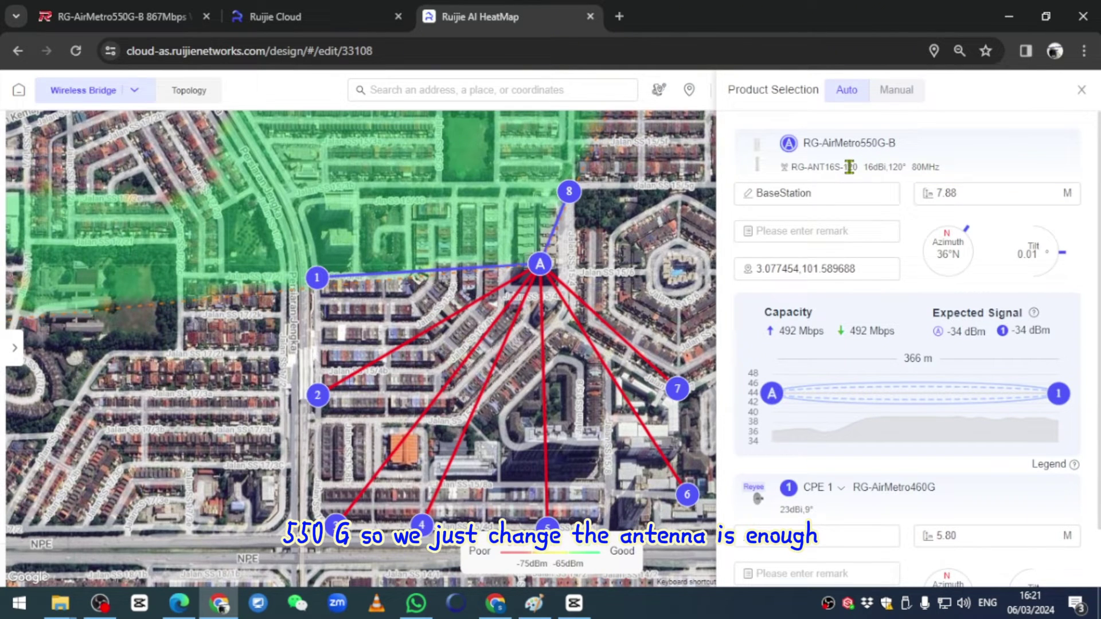
click(898, 92)
click(854, 168)
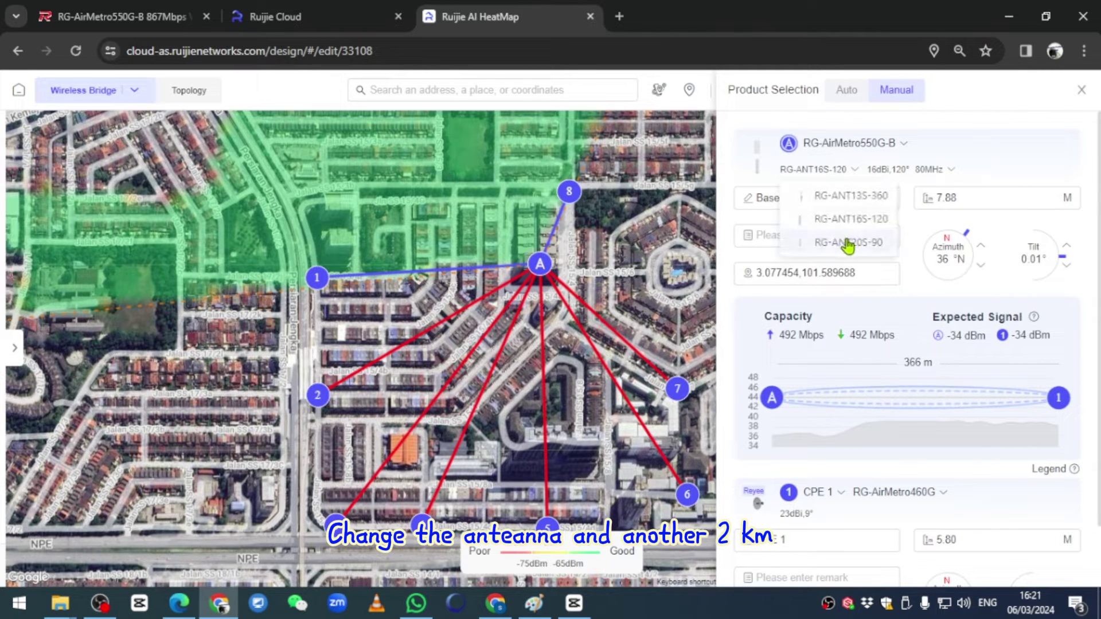
click(862, 197)
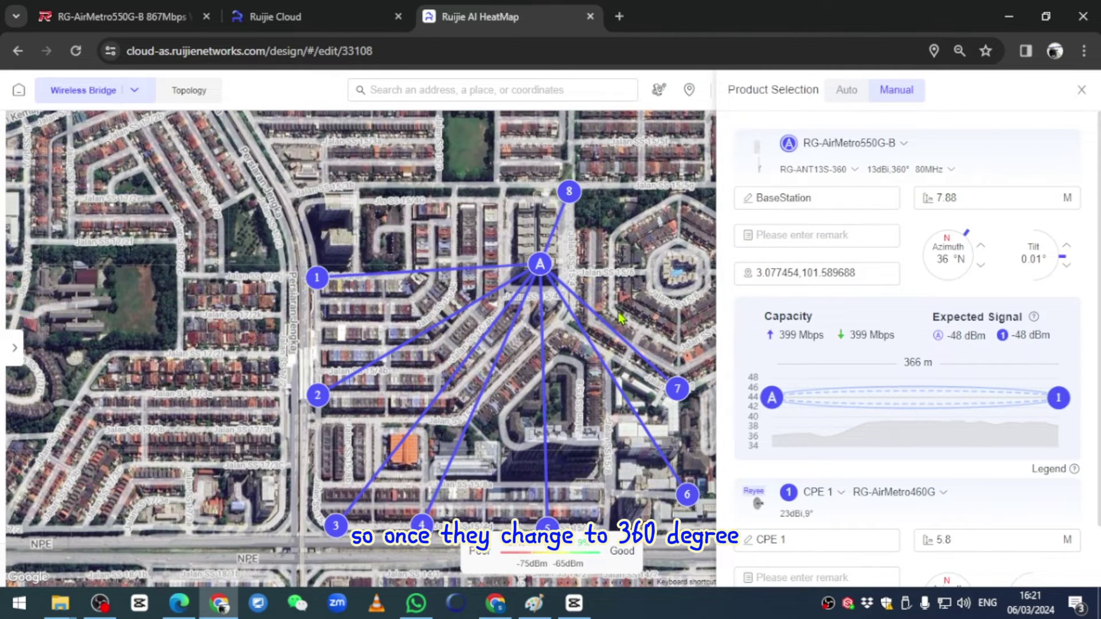
scroll(584, 404, down, 2)
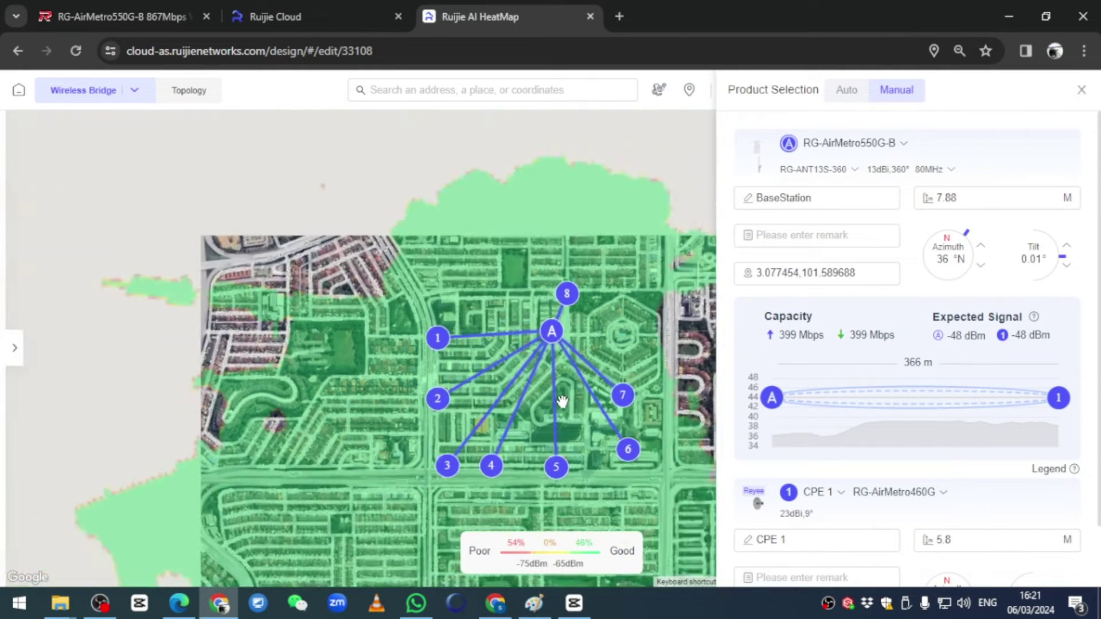
drag(623, 300, 549, 299)
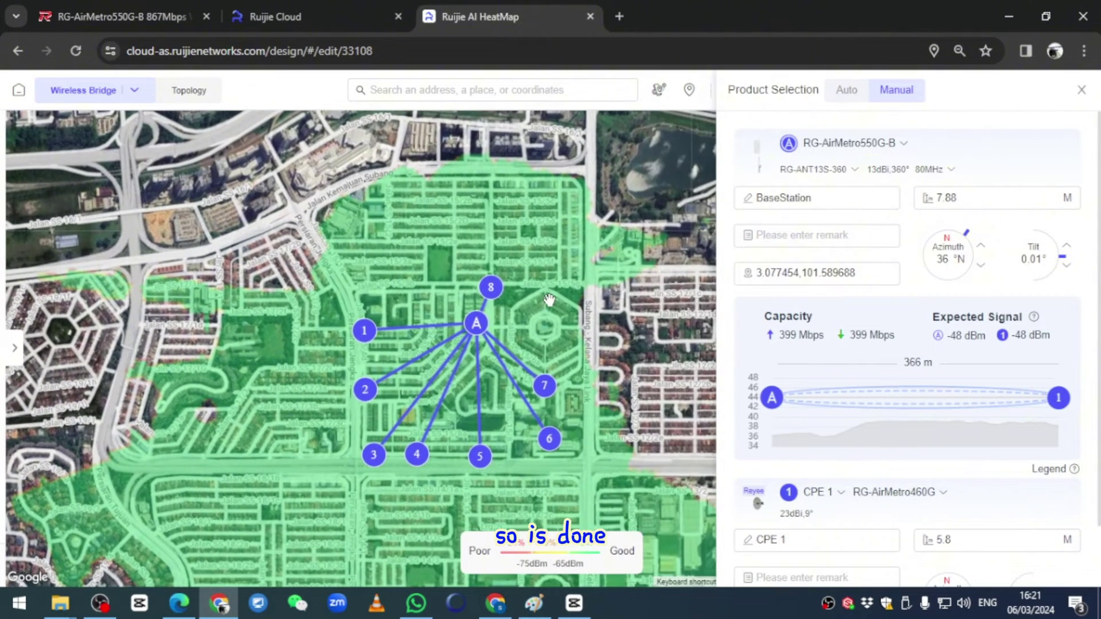
scroll(507, 345, up, 2)
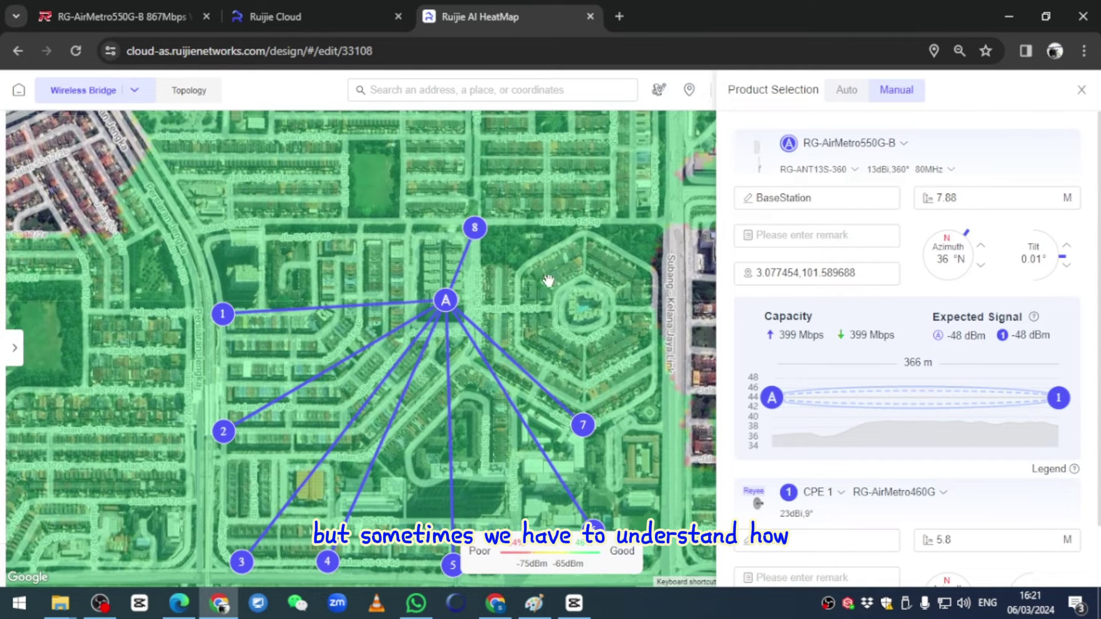
mouse_move(848, 396)
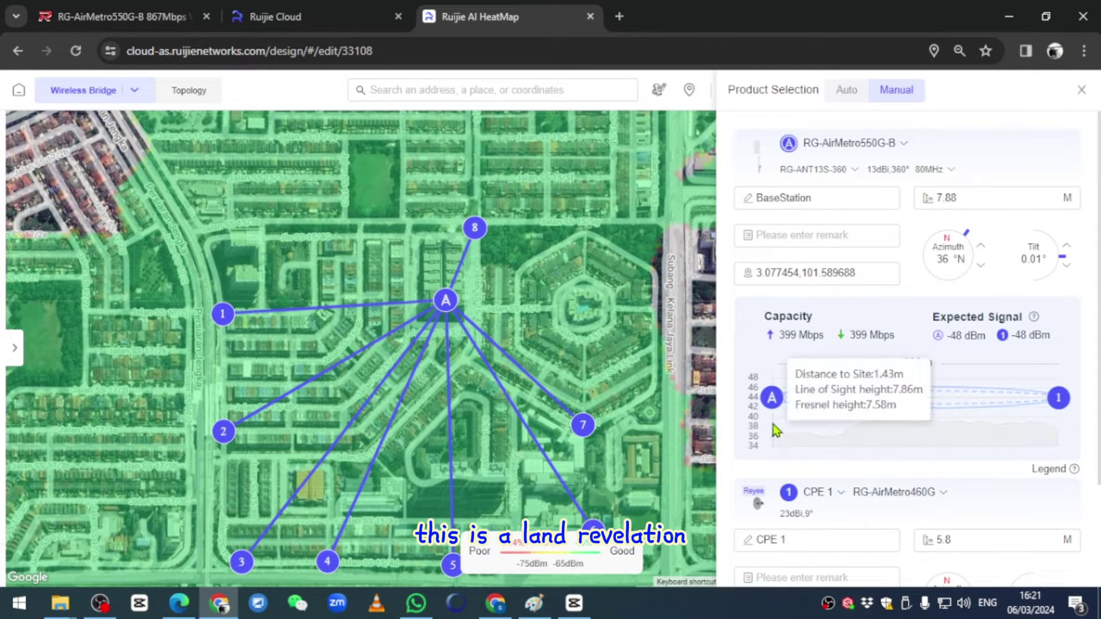
mouse_move(777, 439)
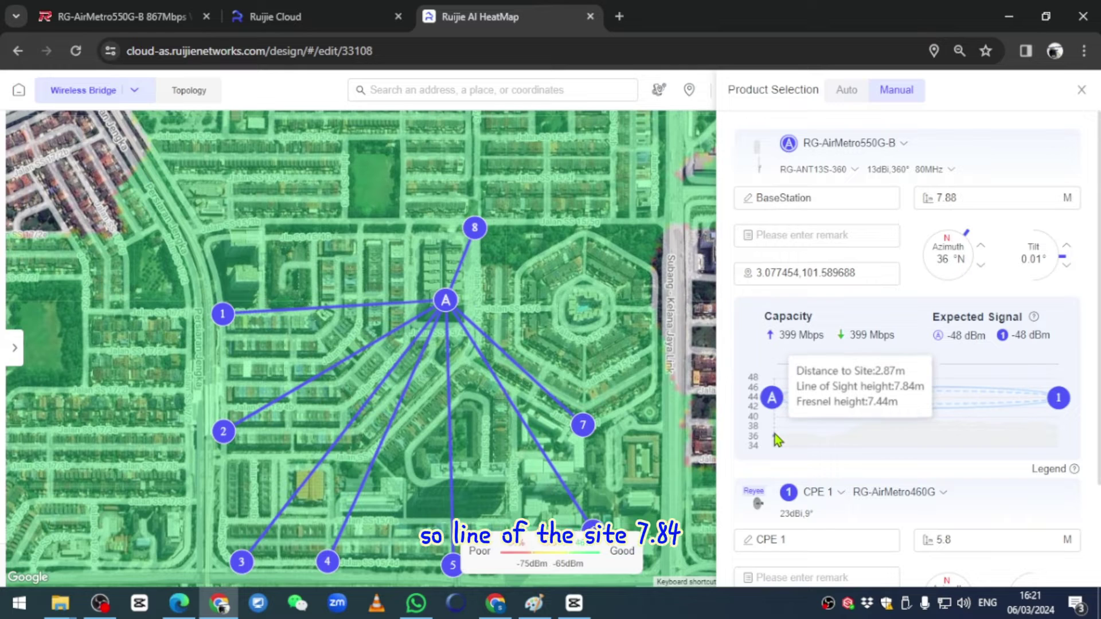
Raise the base station height to 20.88 m
drag(943, 199, 927, 202)
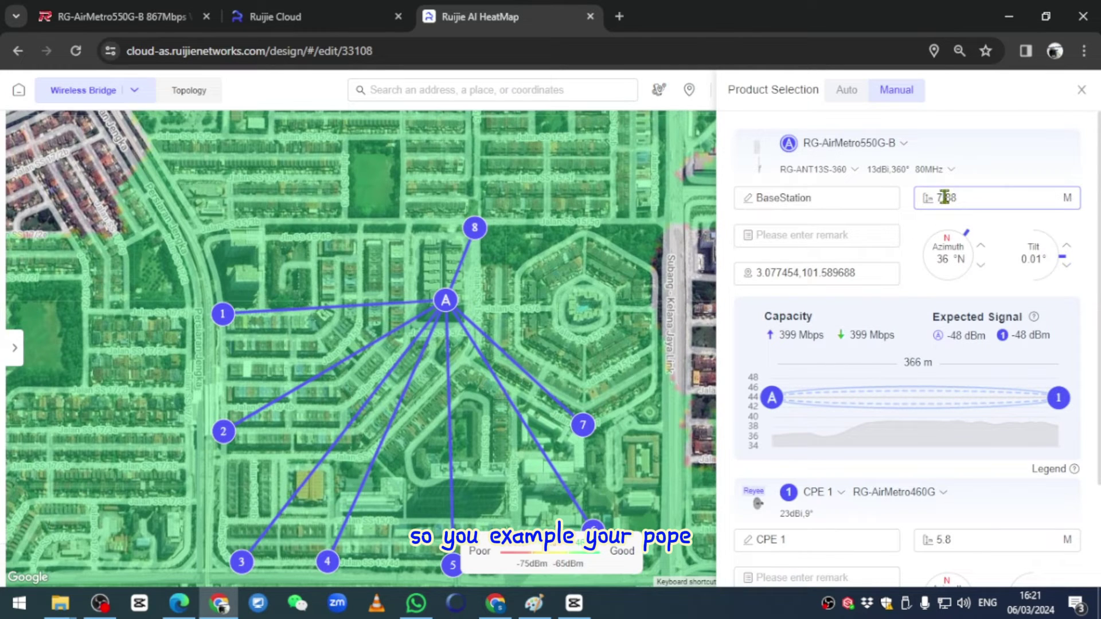
click(961, 197)
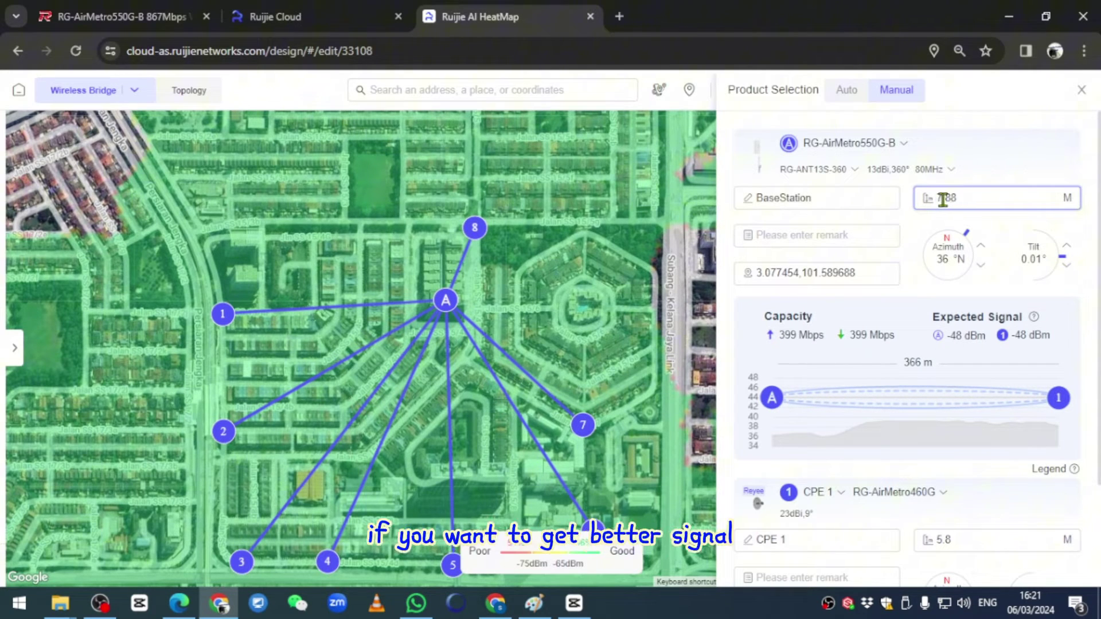
double_click(941, 199)
text(20)
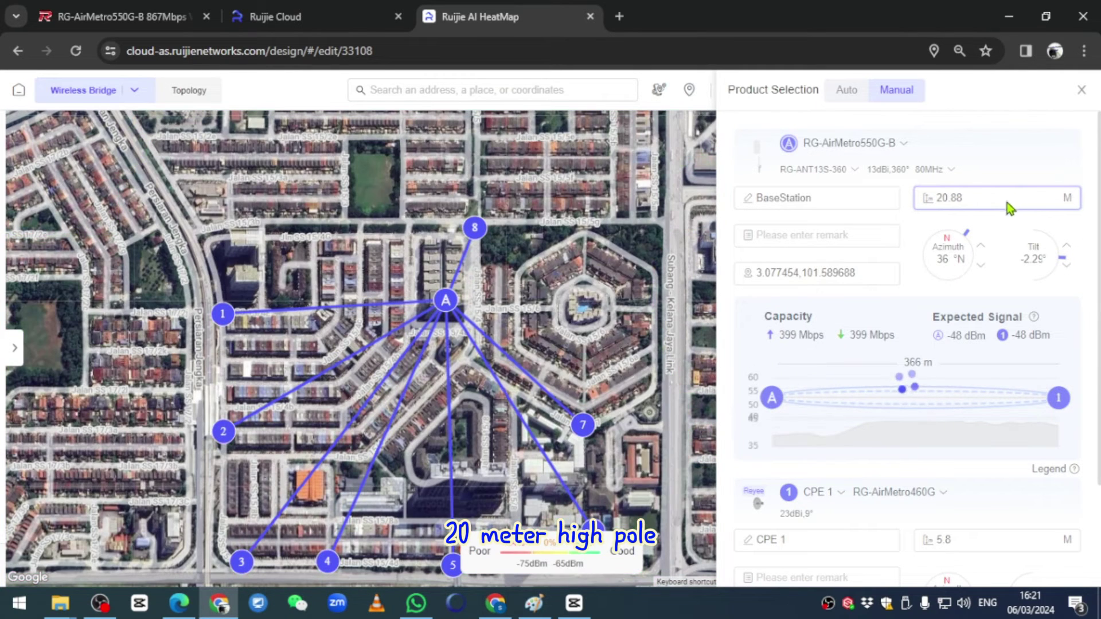
click(997, 244)
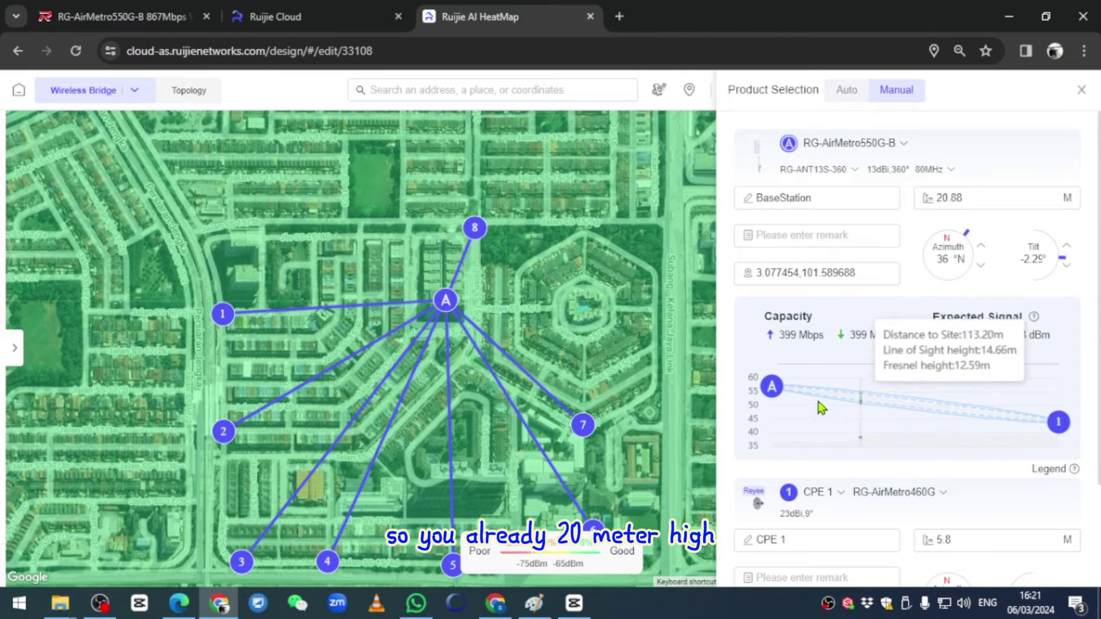
Lower CPE 1's mounting height to 3 m
scroll(897, 468, down, 1)
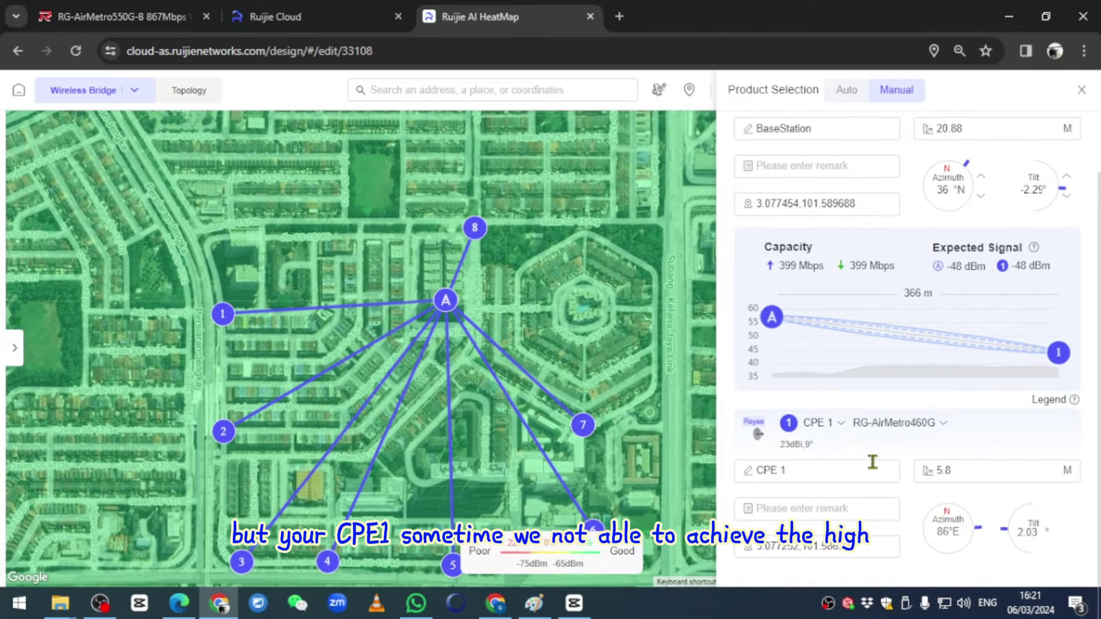
double_click(942, 470)
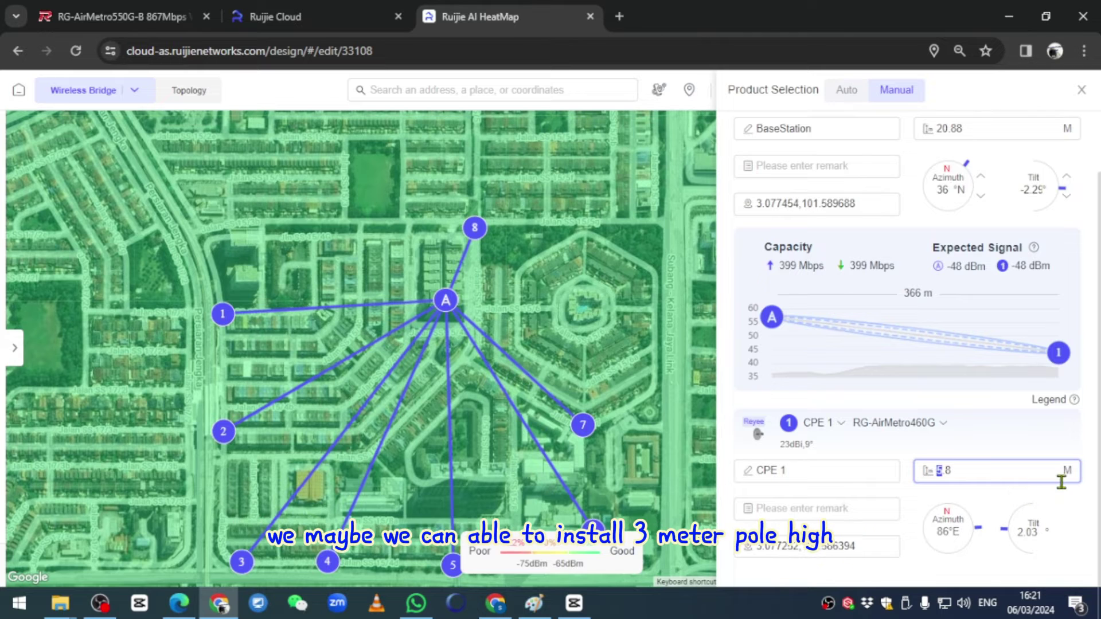
text(3)
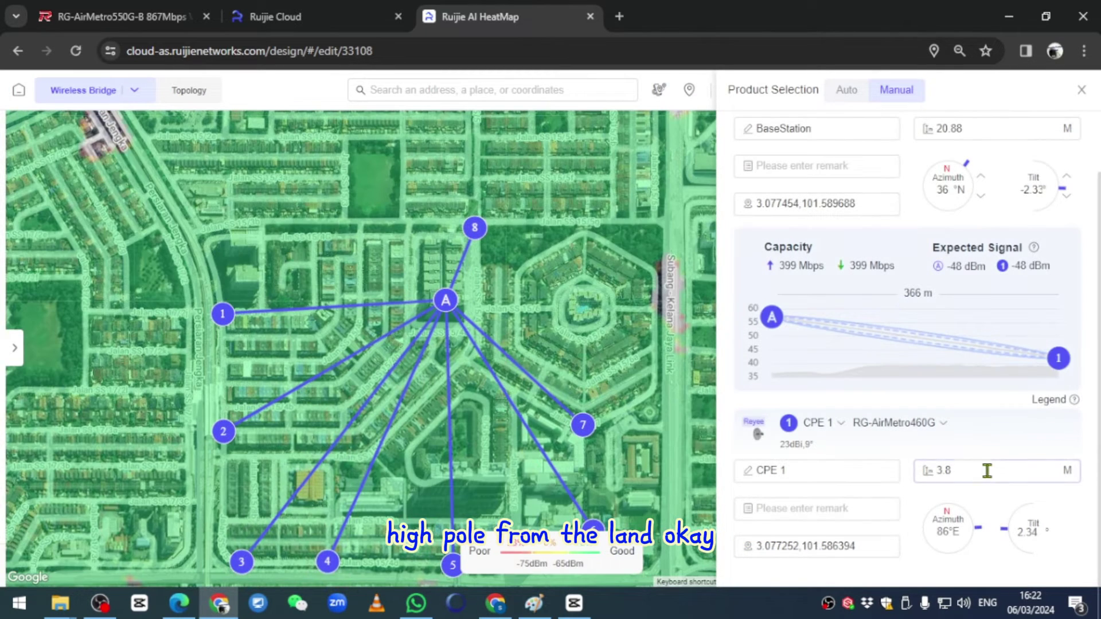
click(987, 470)
key(BackSpace)
text(0)
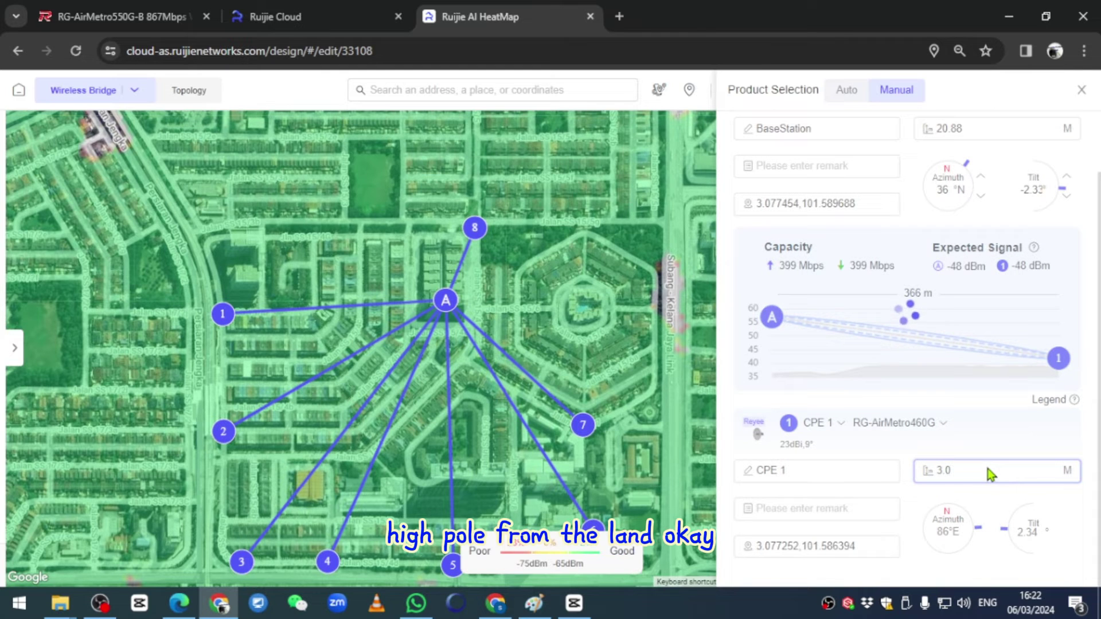
key(BackSpace)
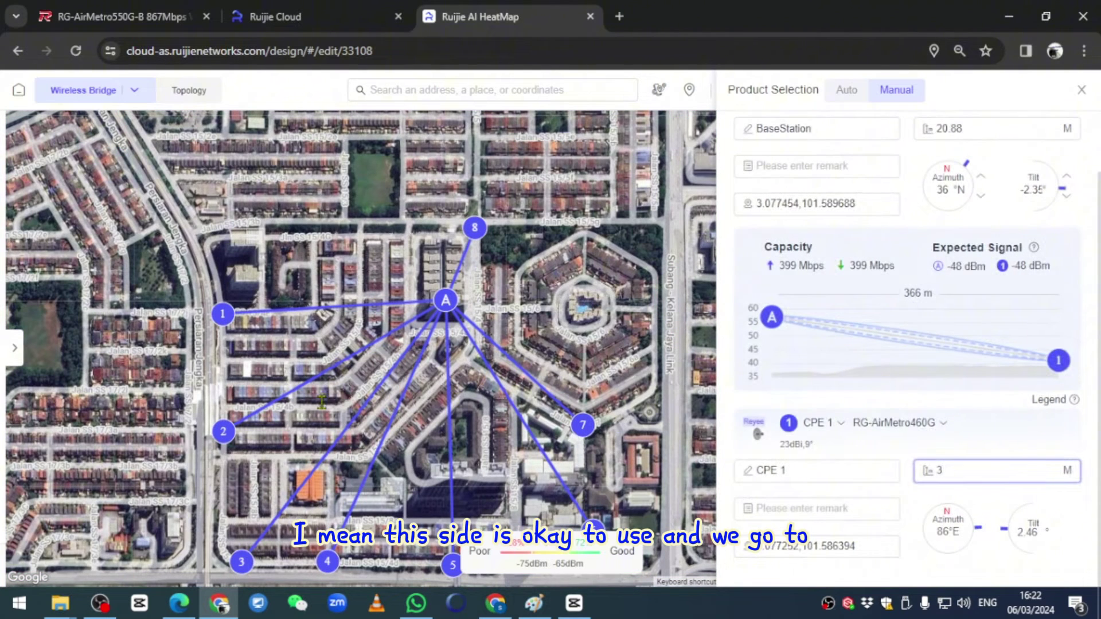
Lower CPE 2's mounting height to 3 m
click(217, 436)
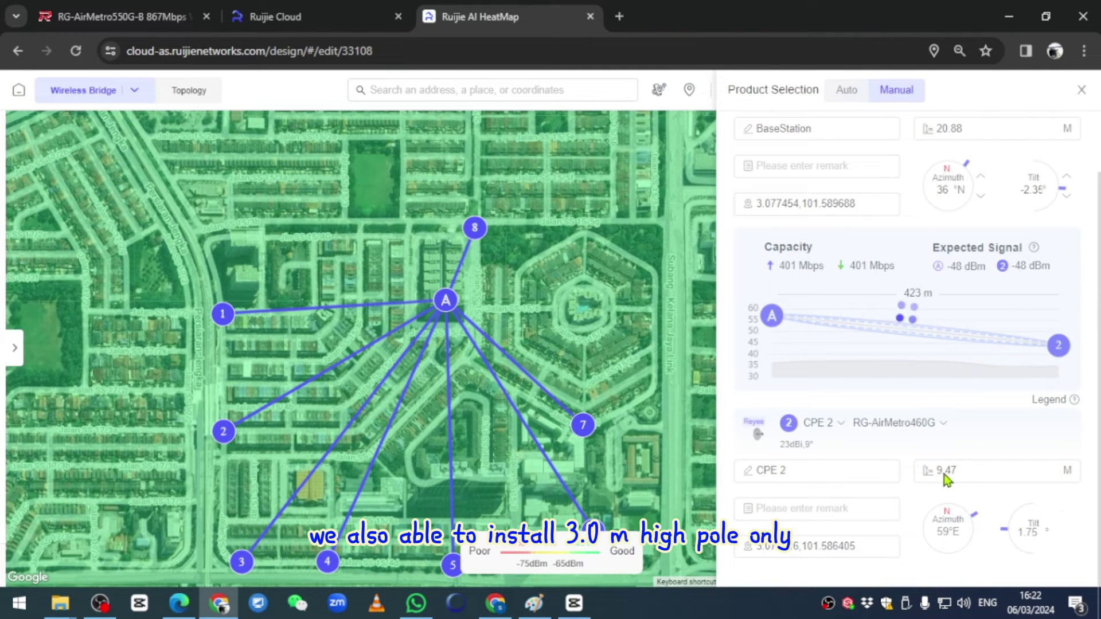
drag(942, 472, 930, 479)
text(3.0)
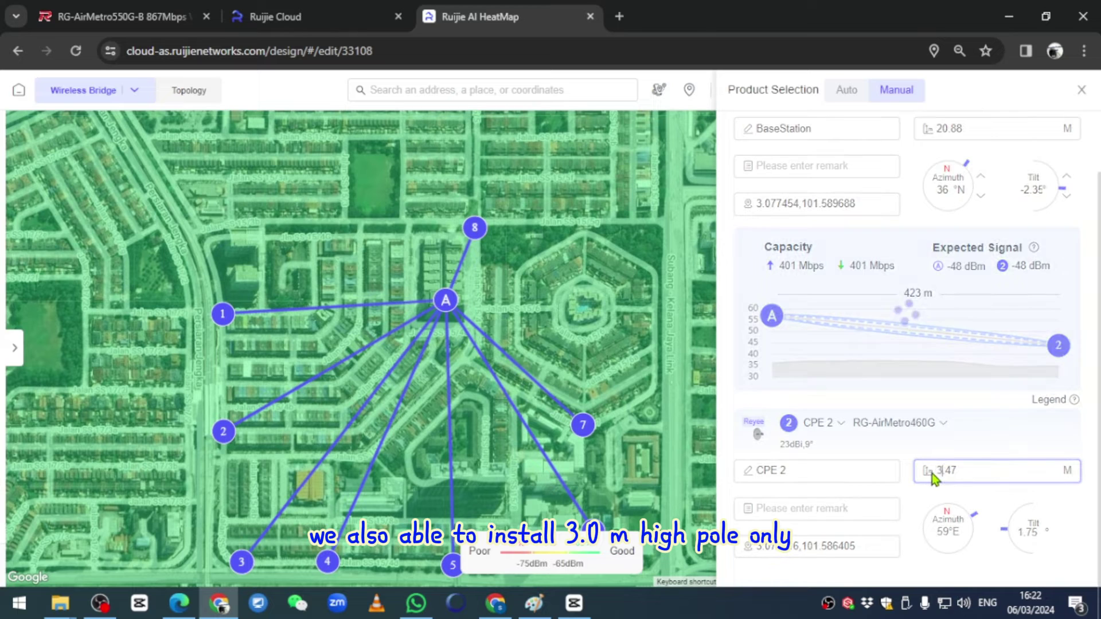
key(Delete)
key(Delete)
key(Delete)
key(BackSpace)
key(BackSpace)
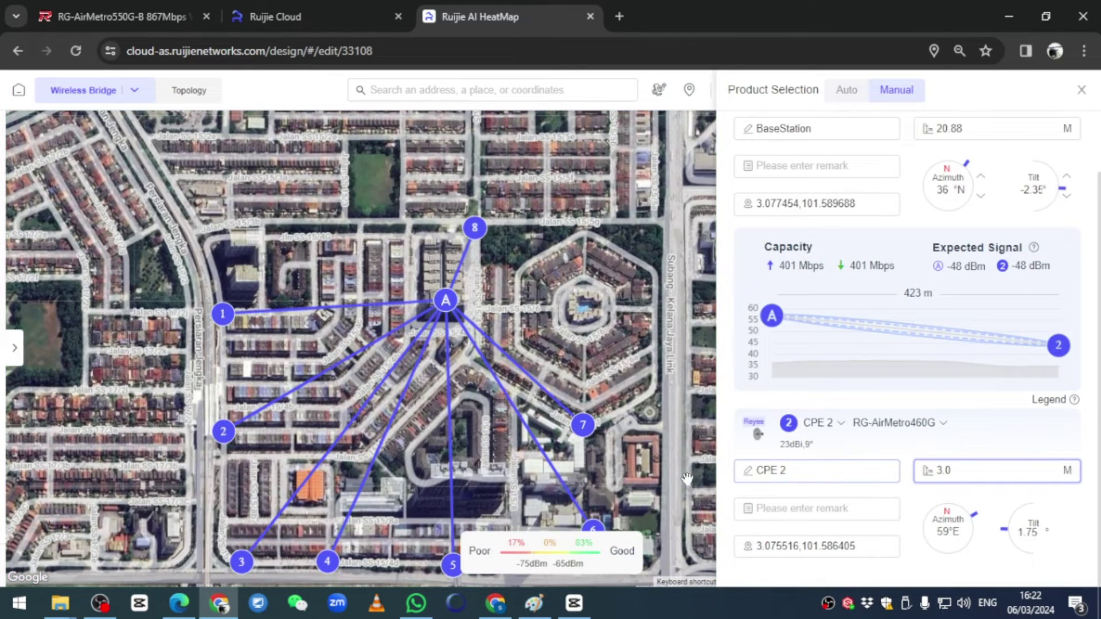
Lower CPE 5's mounting height to 3 m
click(452, 568)
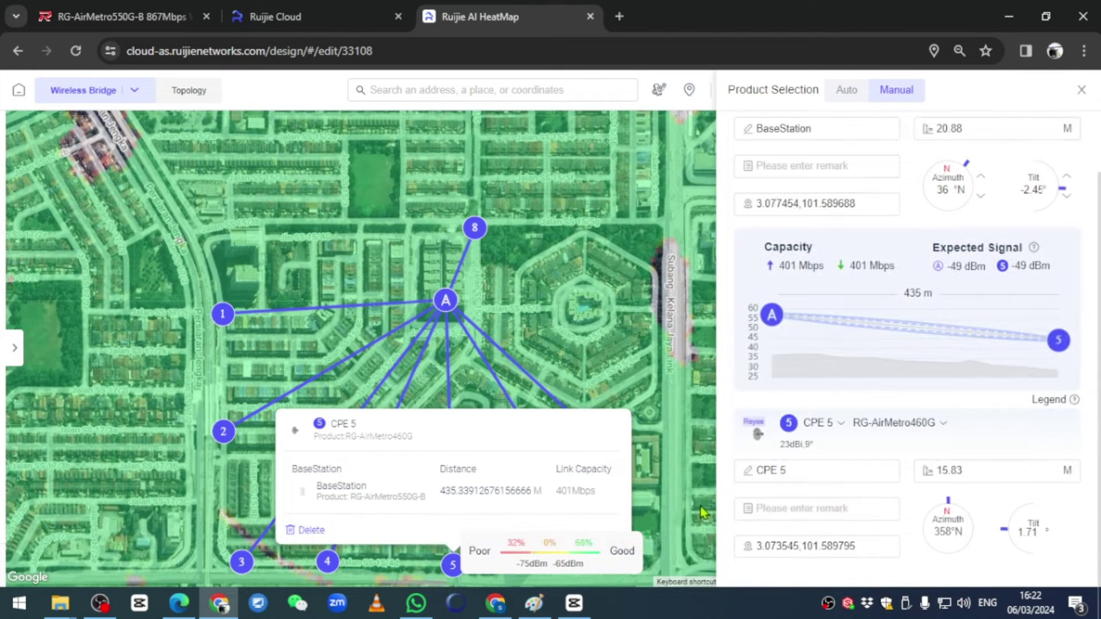
click(963, 478)
drag(948, 472, 915, 474)
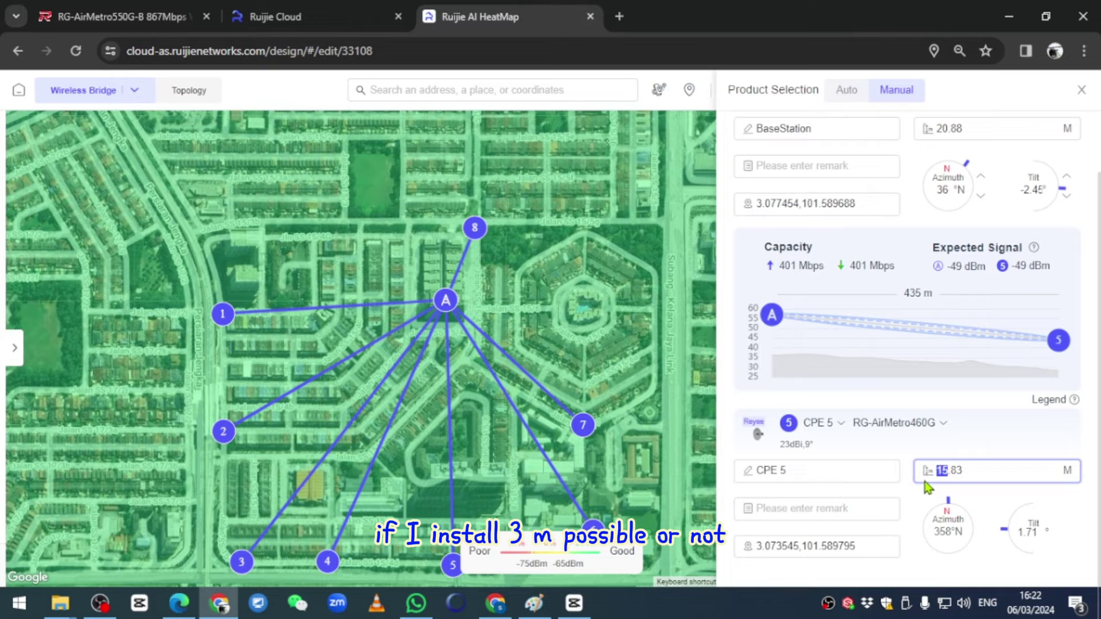
text(3)
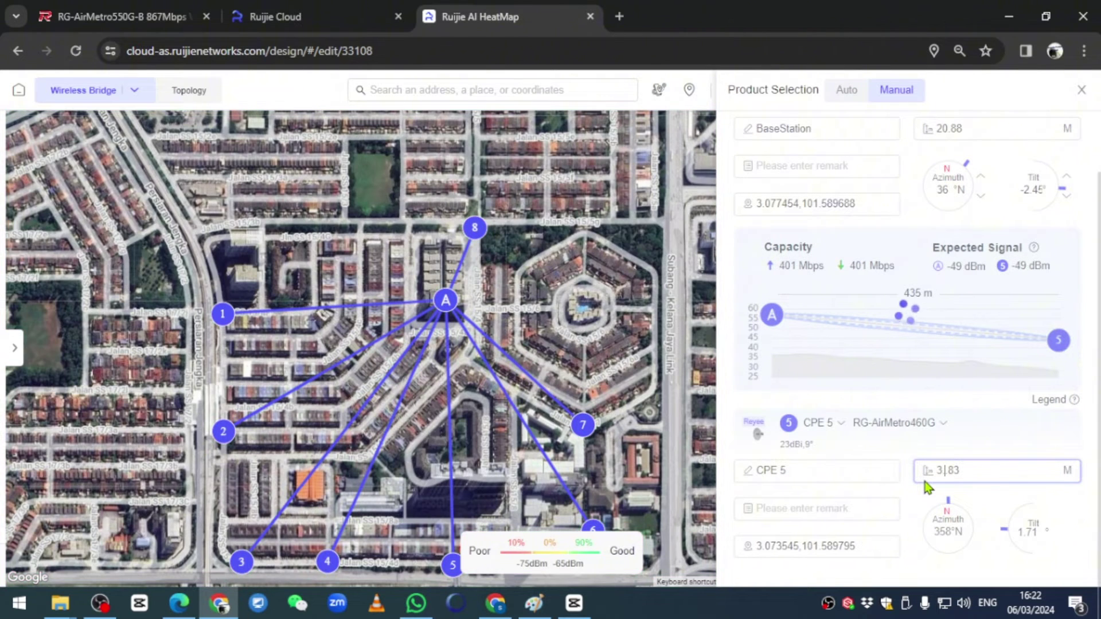
key(Delete)
key(Delete)
key(Delete)
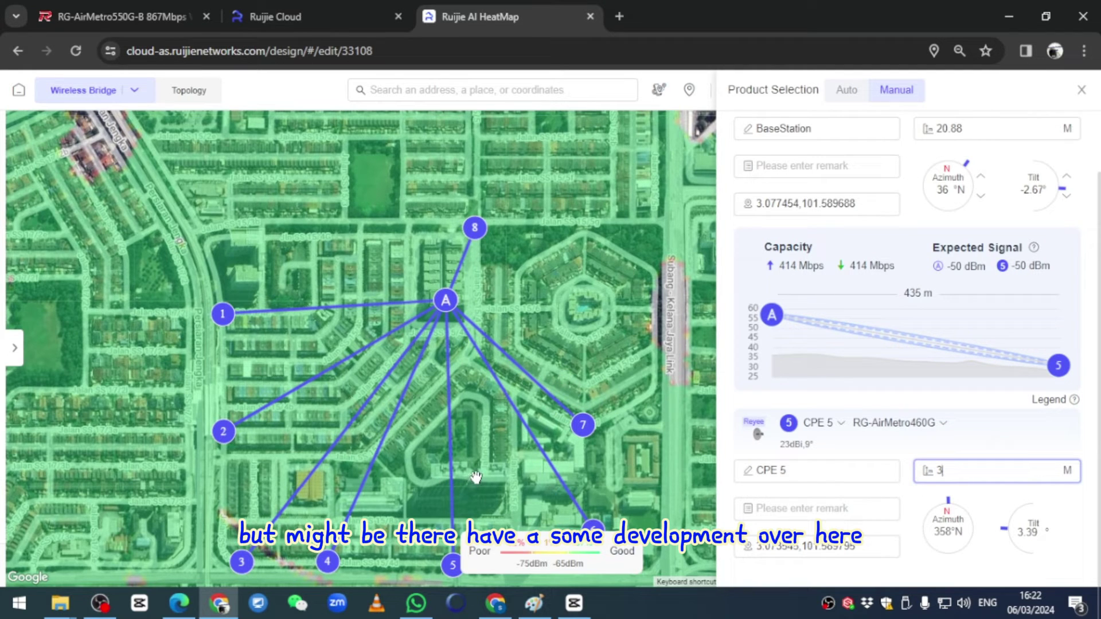
click(524, 487)
Check the CPE 5 and CPE 6 links, with CPE 6 at 449 m, 414 Mbps and 14.53 m
scroll(538, 491, down, 1)
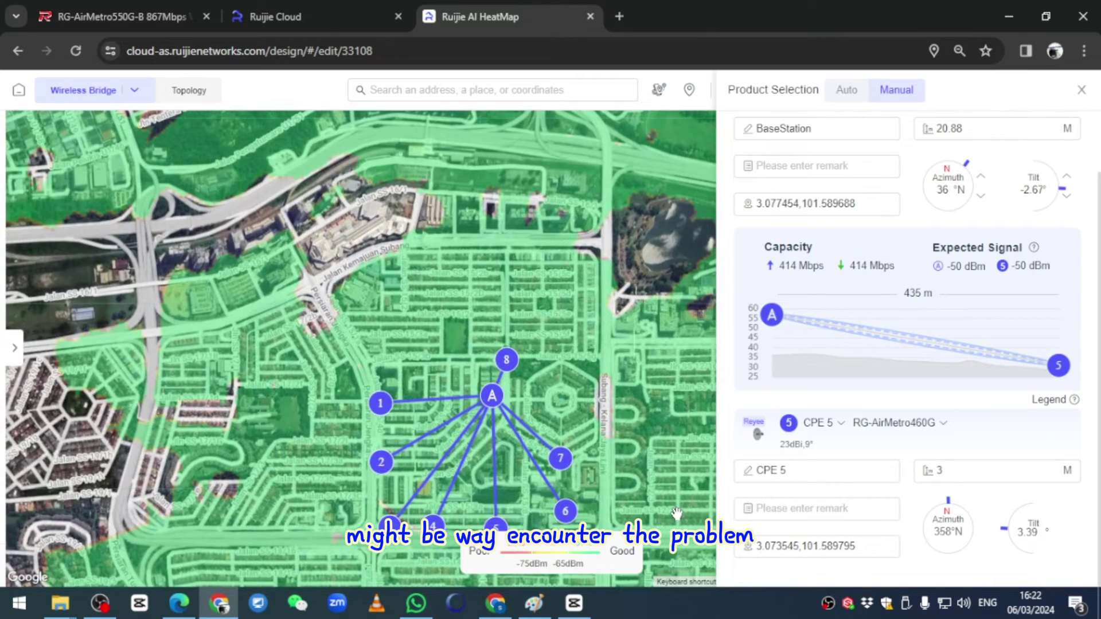
drag(676, 512, 622, 424)
click(441, 439)
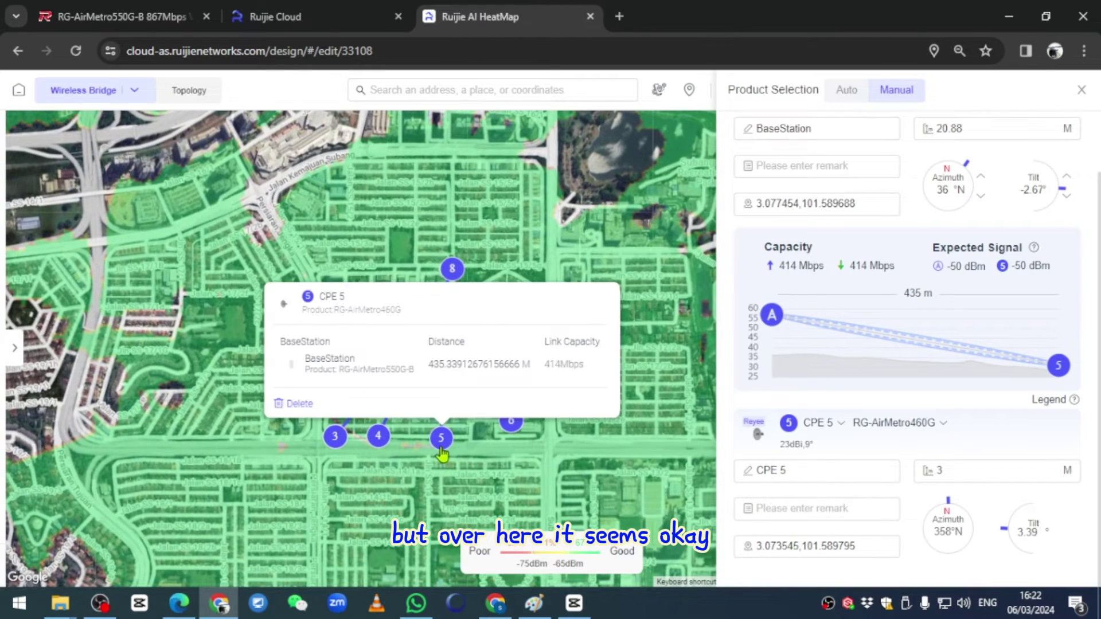
click(512, 424)
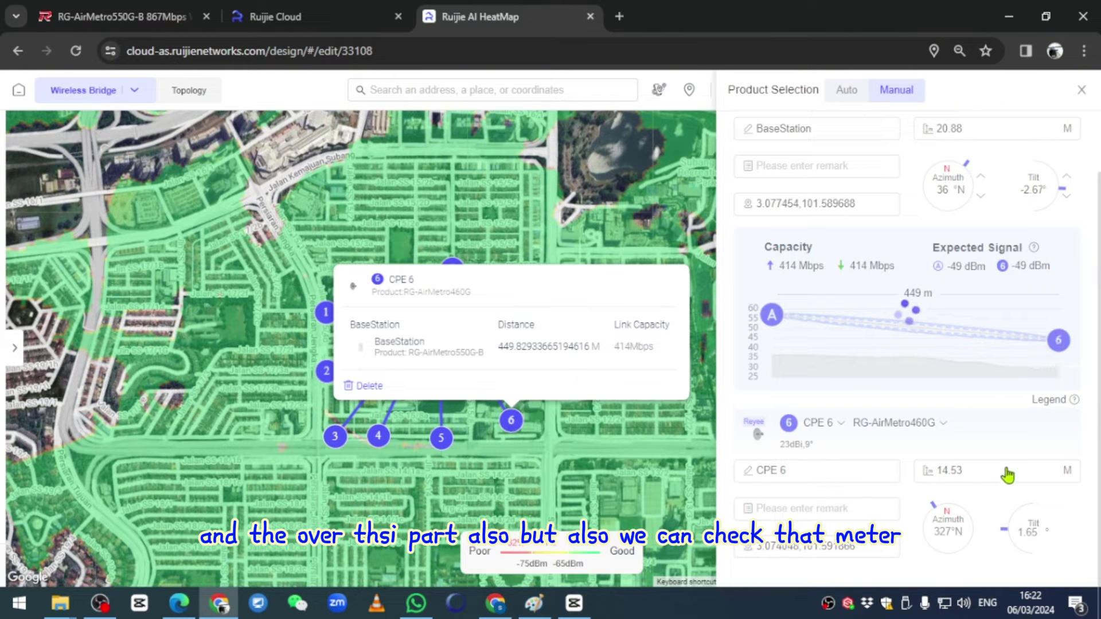
click(947, 480)
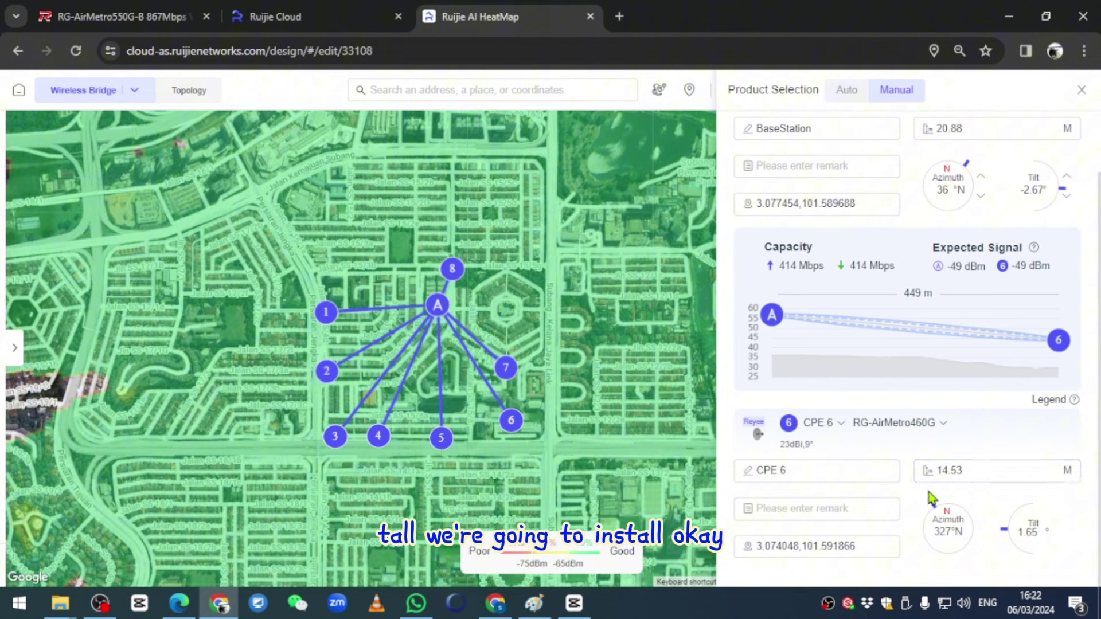
drag(542, 307, 392, 373)
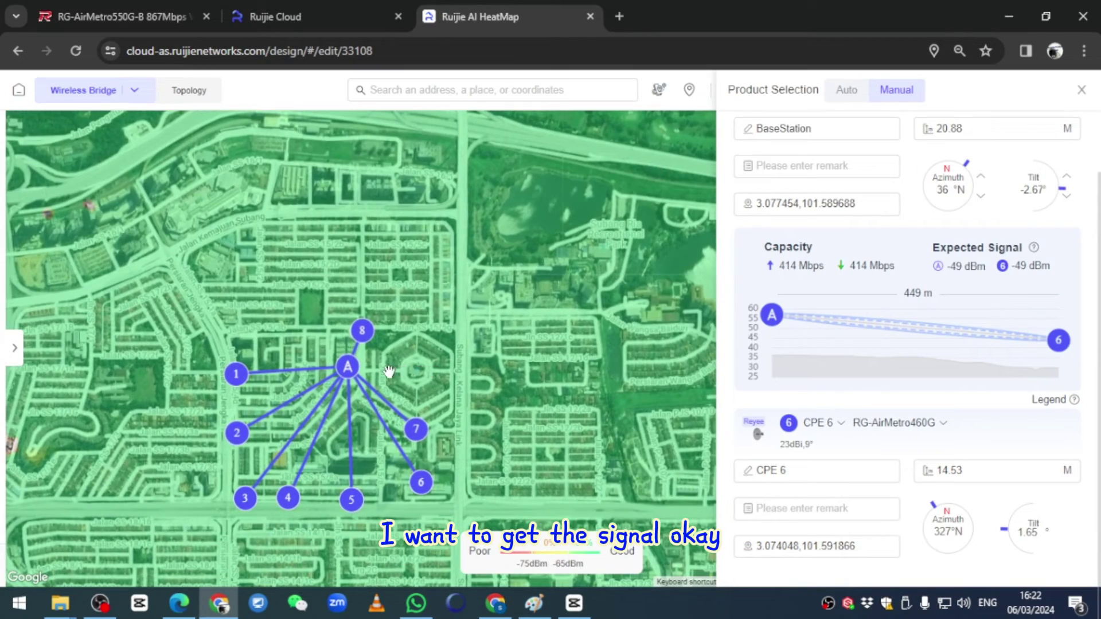
Place a new base station right beside base station A
scroll(392, 373, up, 3)
scroll(391, 373, up, 3)
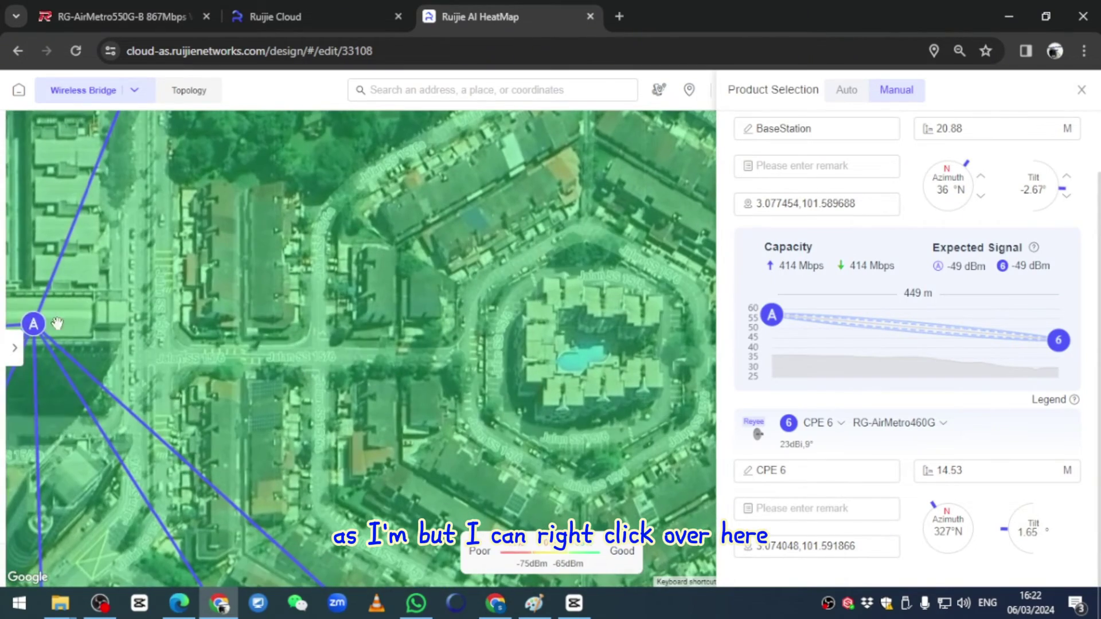
right_click(116, 334)
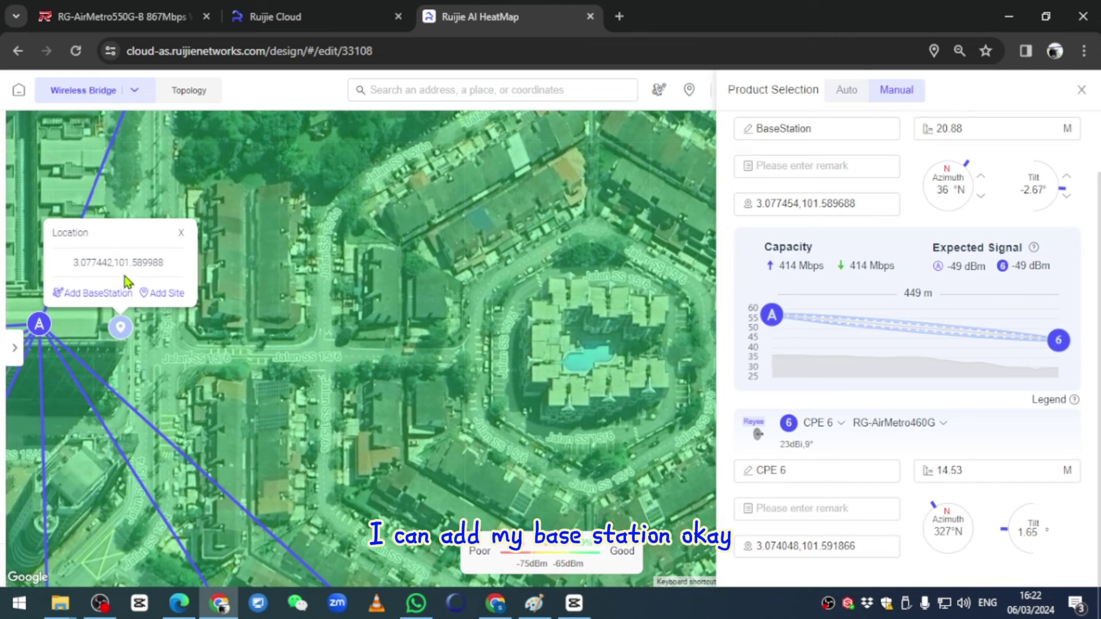
click(131, 302)
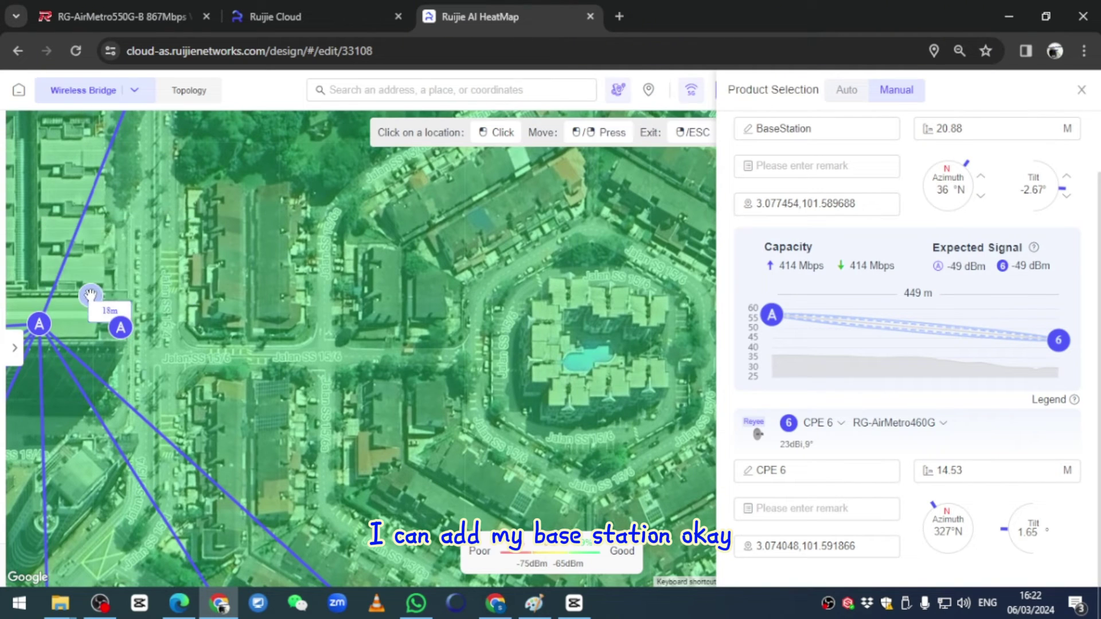
Add CPE 1 in Seksyen 51A, about 5.1 km from the new base station
drag(588, 362, 231, 363)
scroll(411, 337, down, 3)
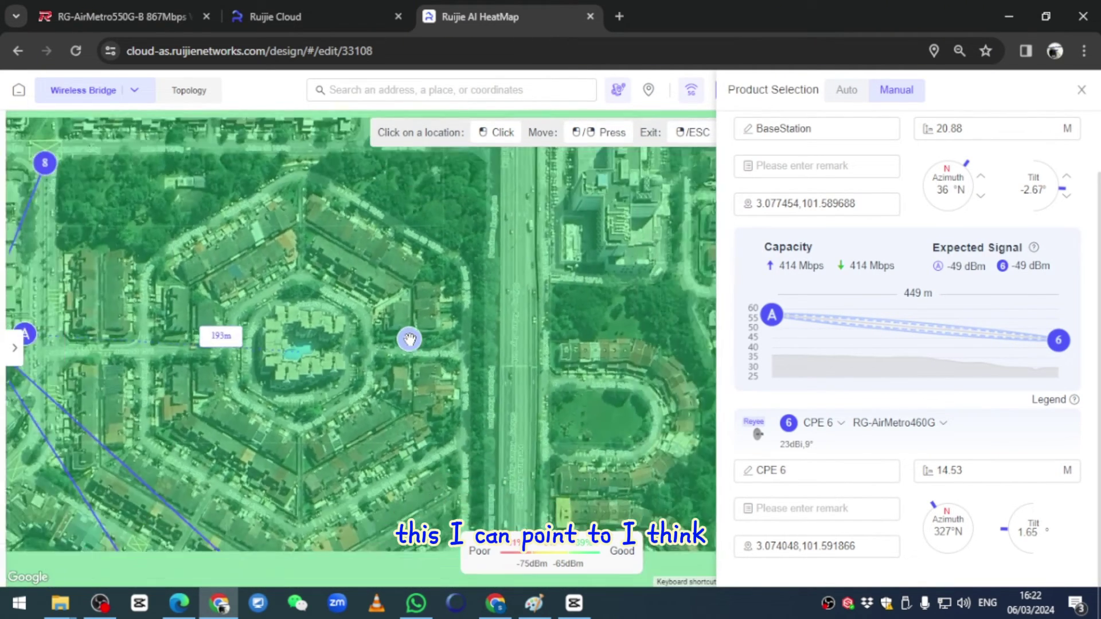
scroll(516, 373, up, 3)
drag(558, 384, 226, 388)
scroll(492, 377, down, 4)
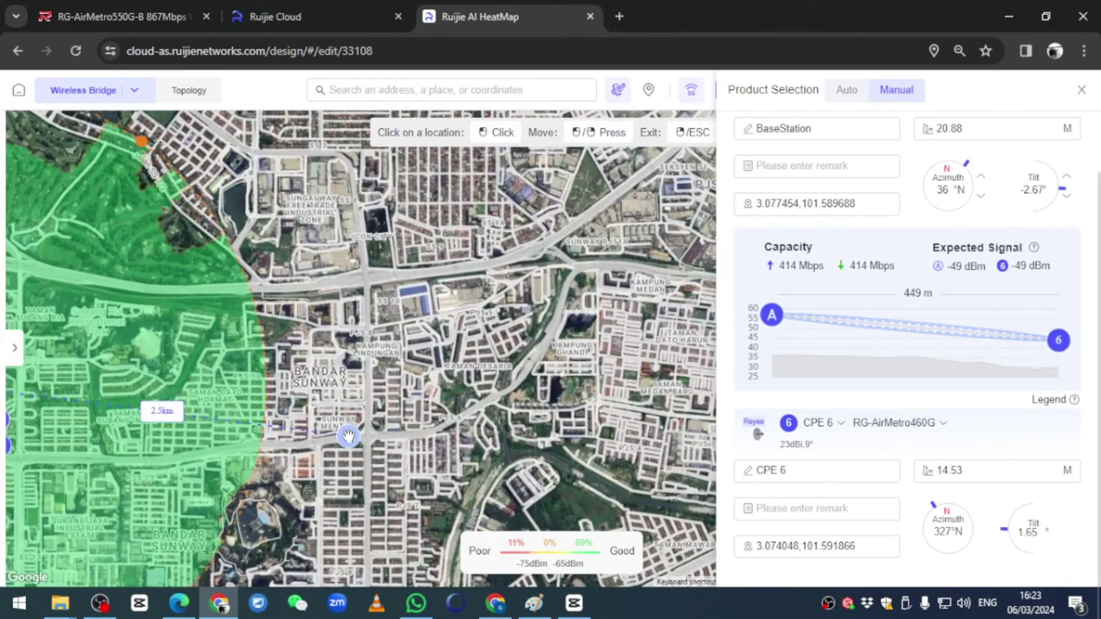
scroll(362, 431, up, 4)
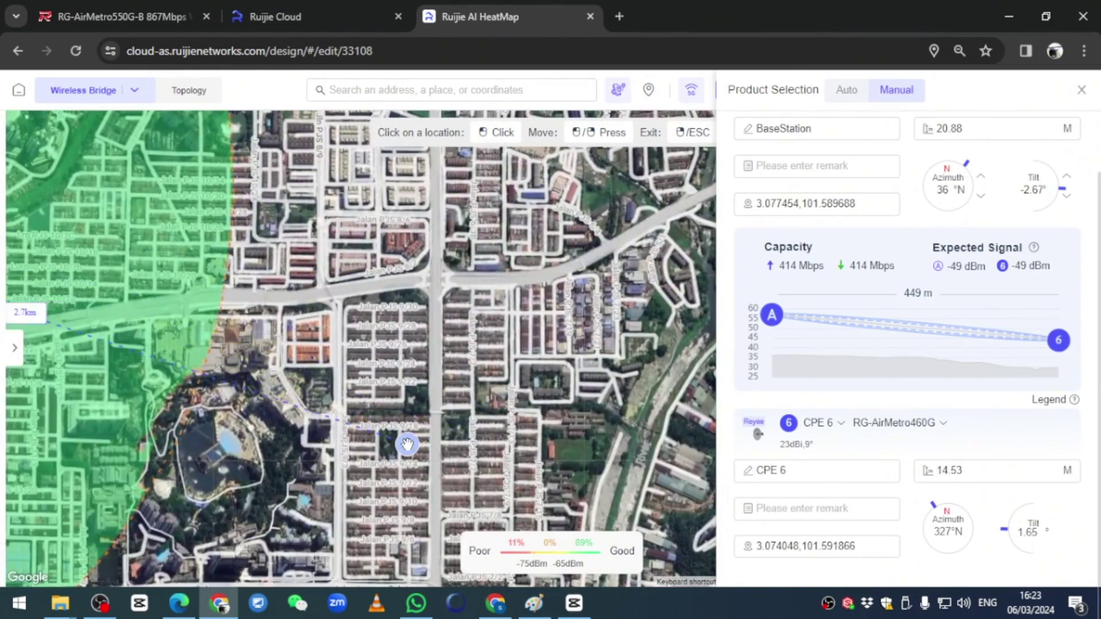
drag(426, 350, 206, 291)
scroll(229, 301, down, 4)
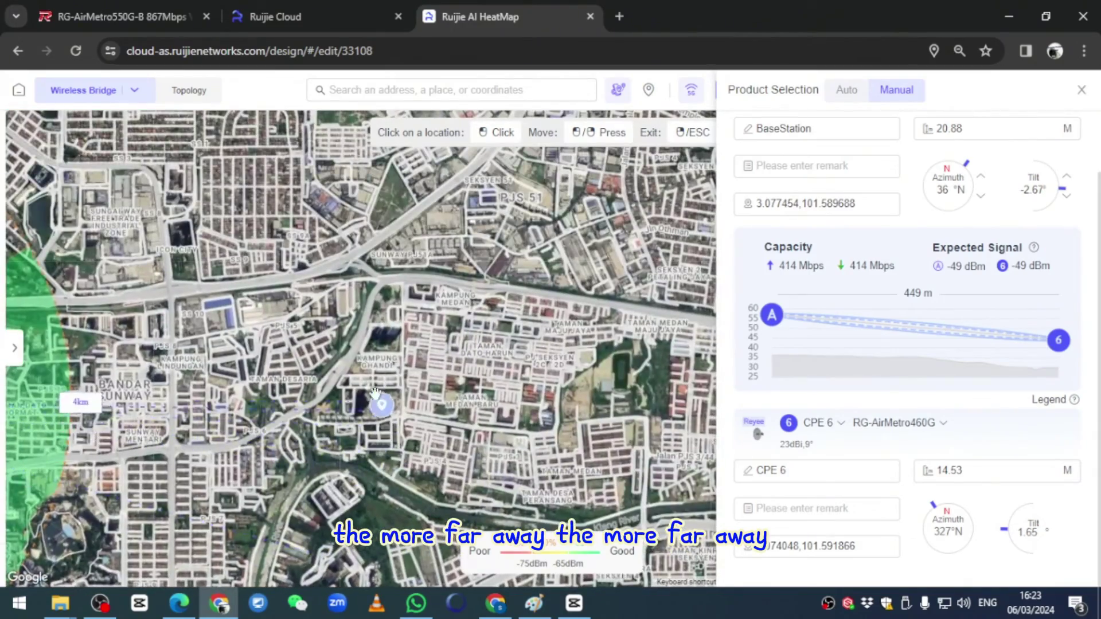
drag(376, 394, 346, 573)
click(489, 381)
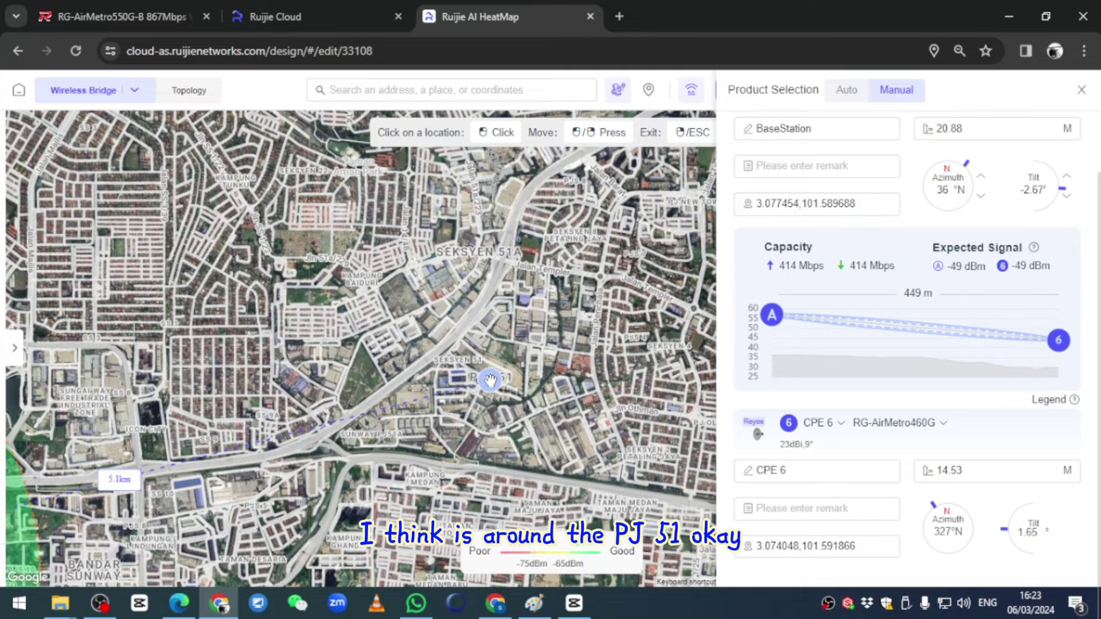
right_click(402, 436)
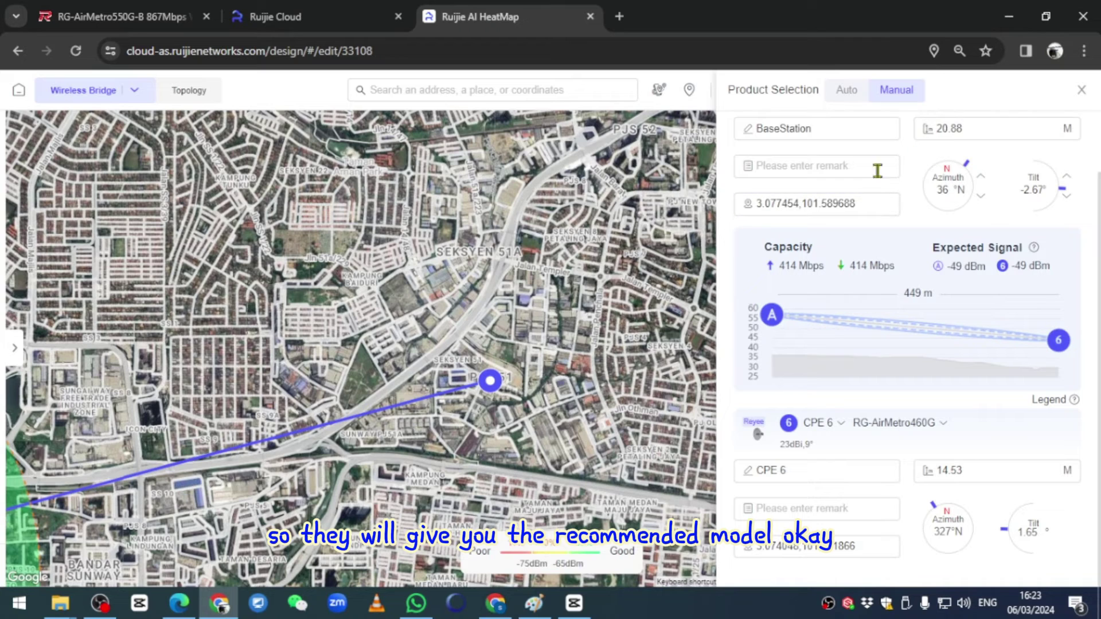
Check the 5.1 km link's RG-AirMetro460G recommendation at 332 Mbps and -54 dBm
scroll(854, 247, up, 1)
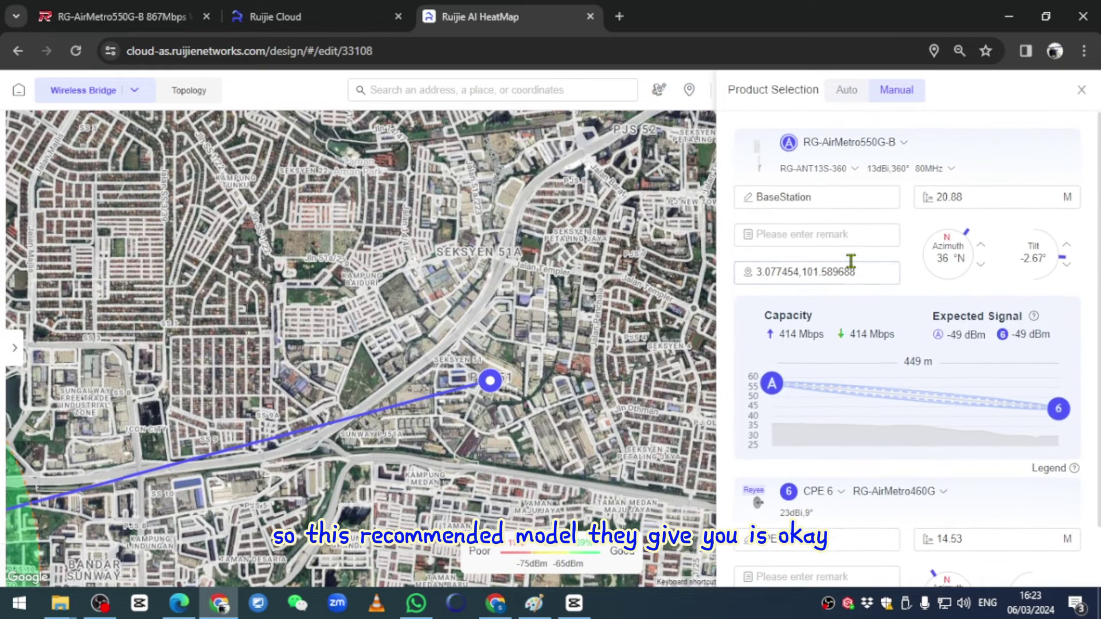
click(495, 385)
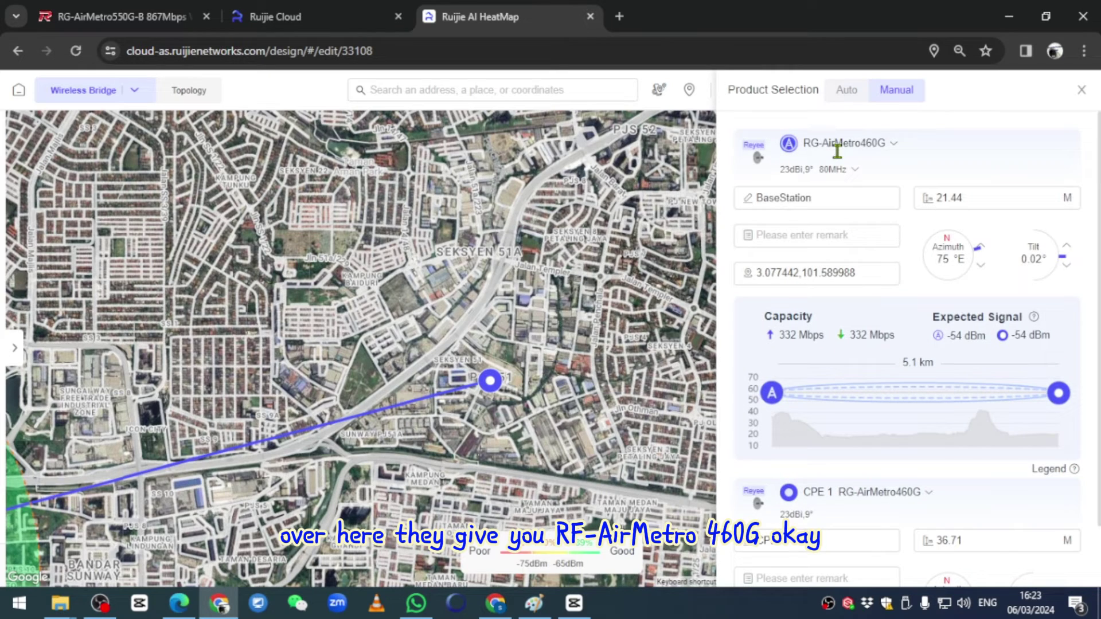
click(863, 148)
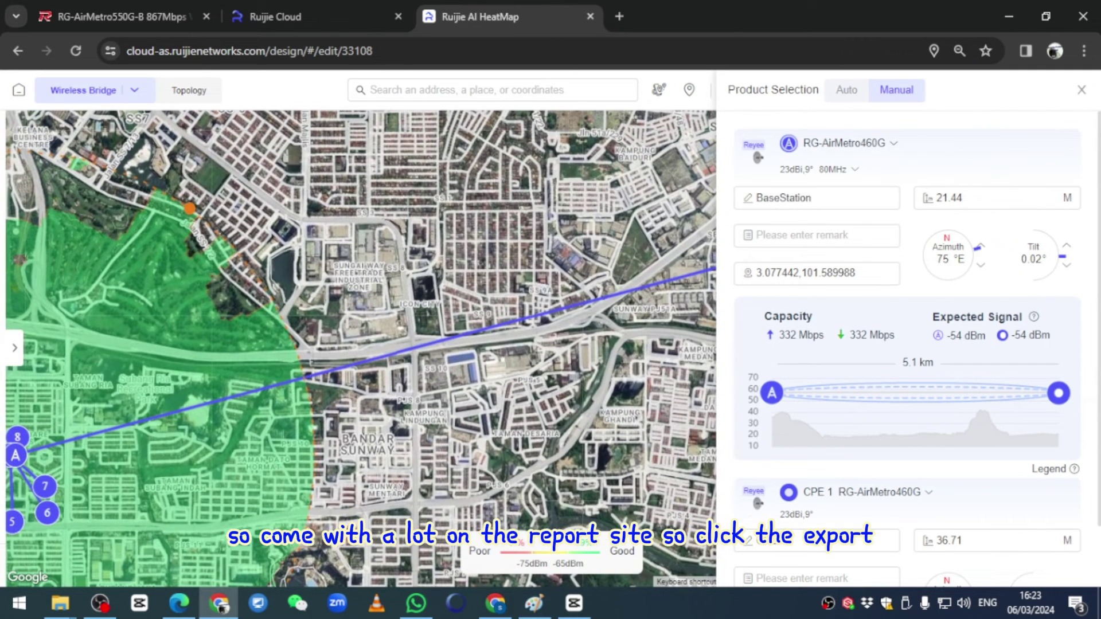
Save the bridge design report locally in Excel format and open the downloaded BOM_WiFi workbook
click(1082, 90)
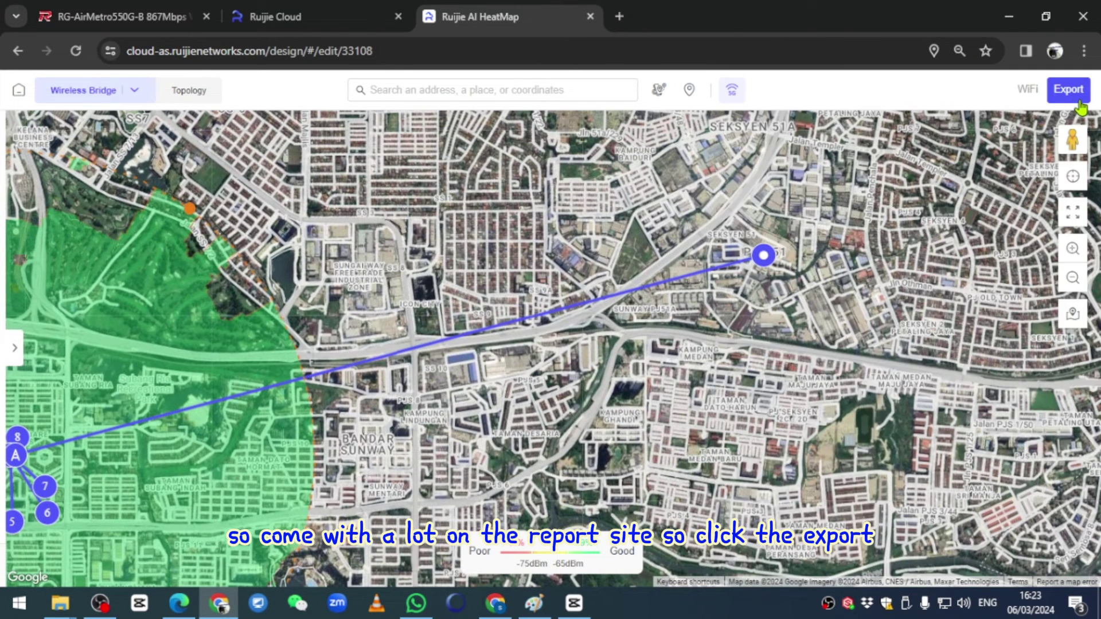
click(1048, 100)
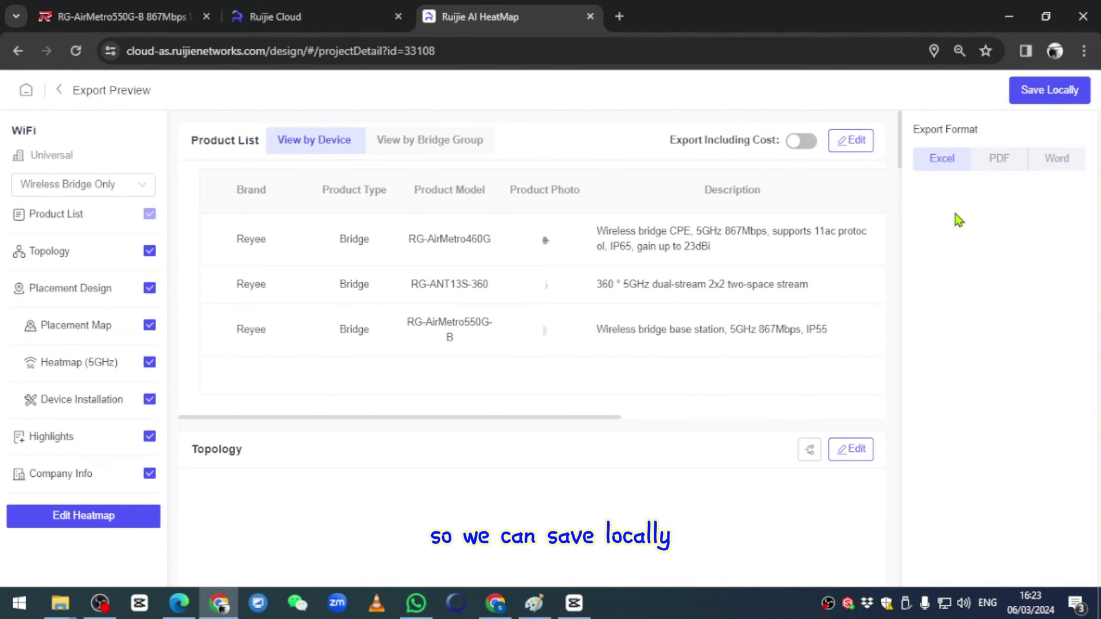
click(1030, 103)
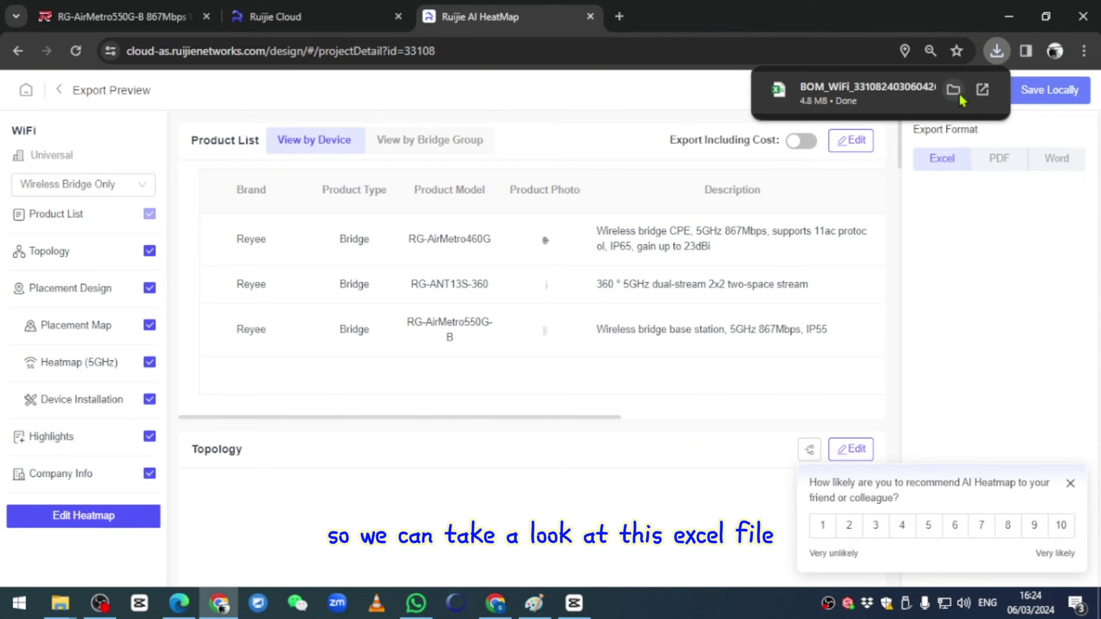
click(861, 95)
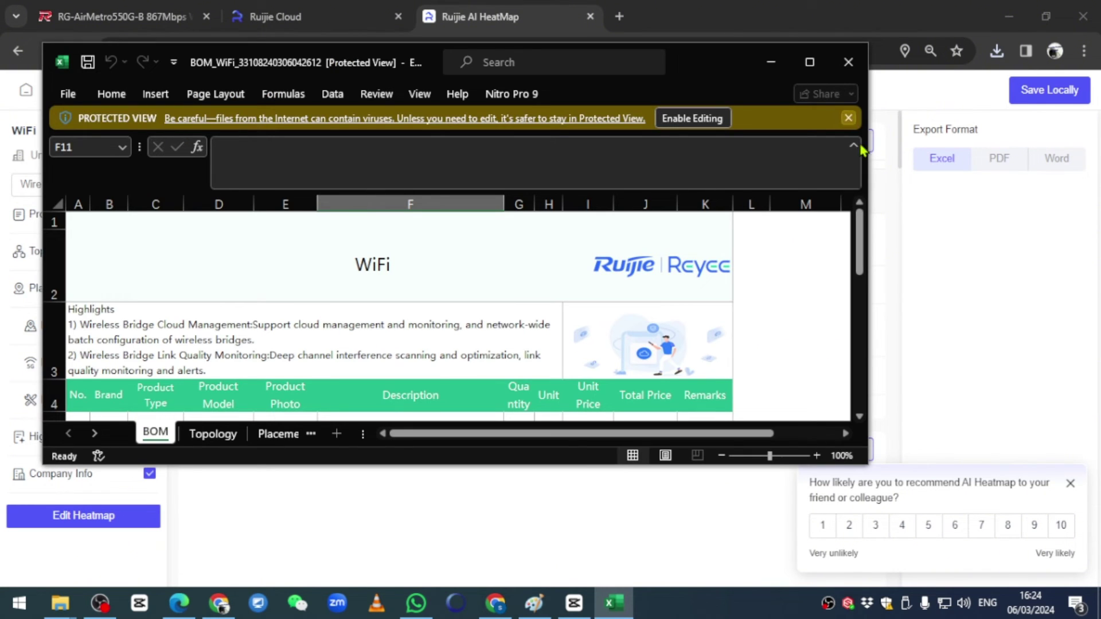
Maximize the workbook and scroll through the BOM and Topology sheets
click(815, 69)
scroll(651, 285, down, 2)
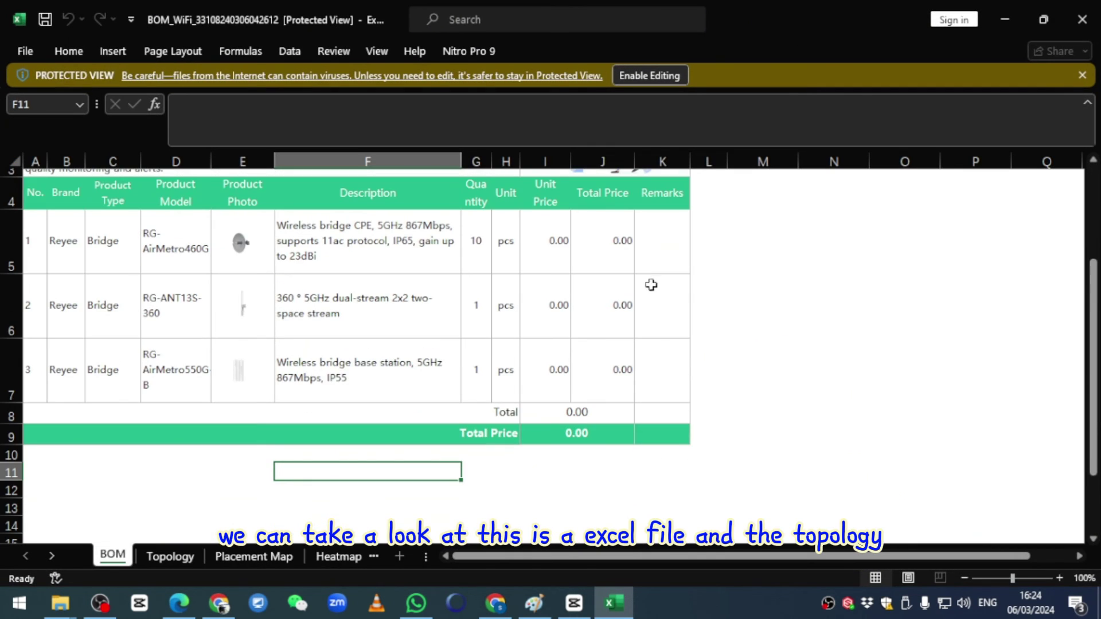
scroll(654, 312, down, 2)
scroll(658, 311, up, 2)
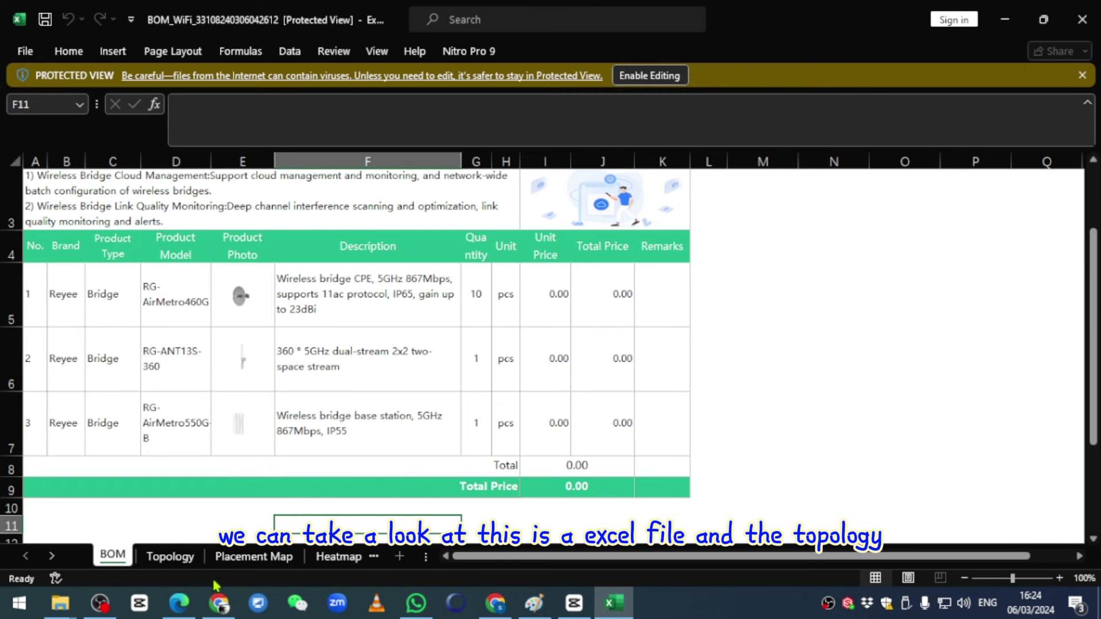
click(171, 556)
scroll(386, 461, down, 6)
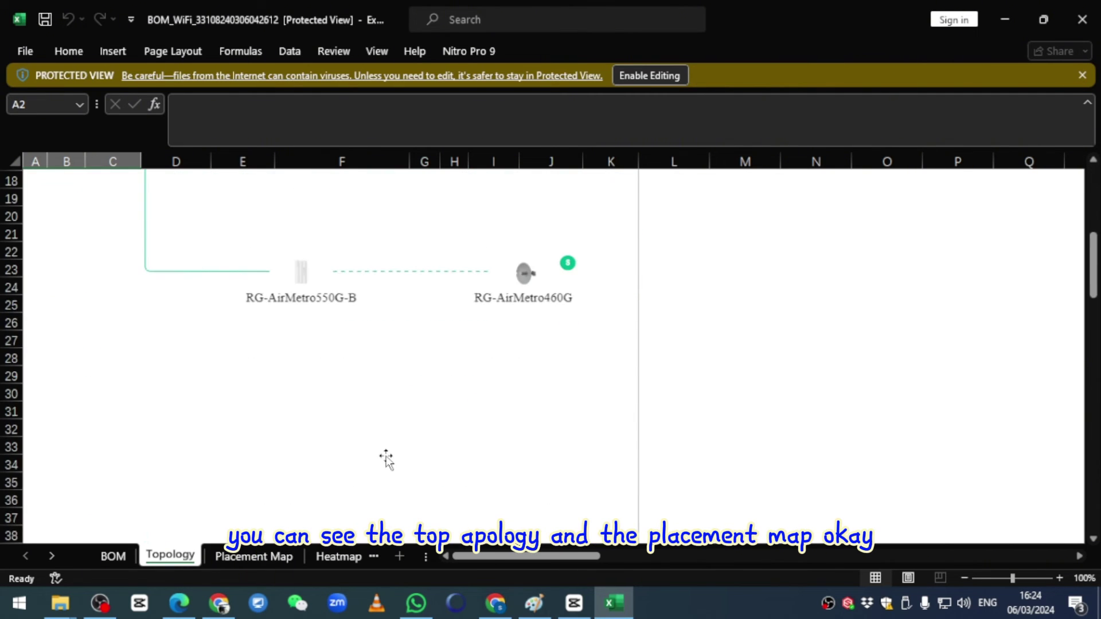
scroll(387, 459, down, 3)
Review the Placement Map picture and the Heatmap (5GHz) sheet
click(255, 558)
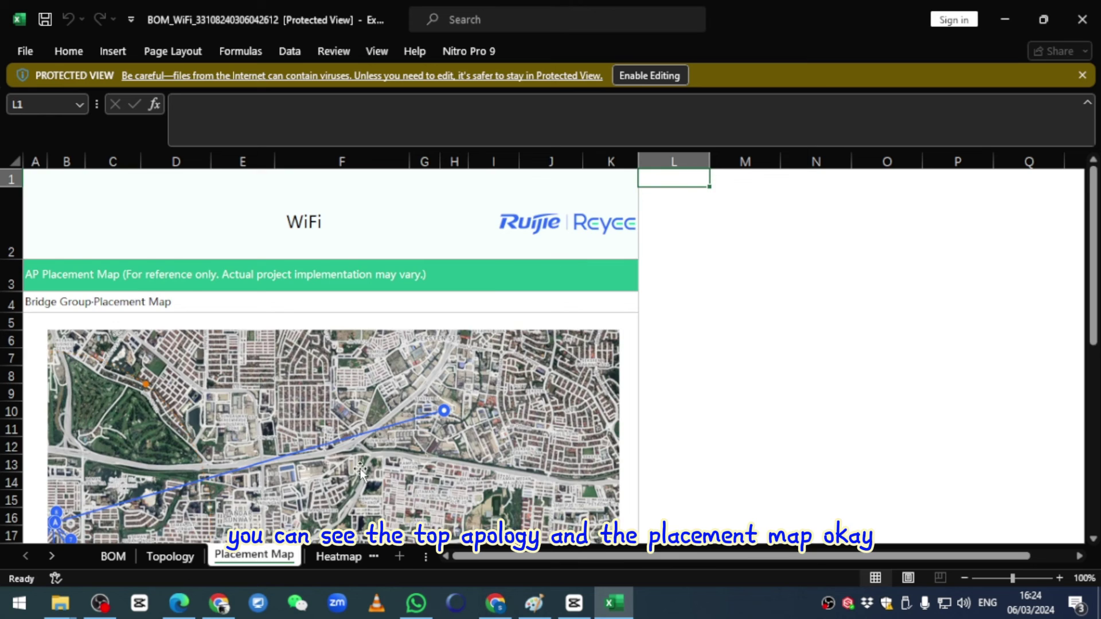
scroll(361, 471, down, 2)
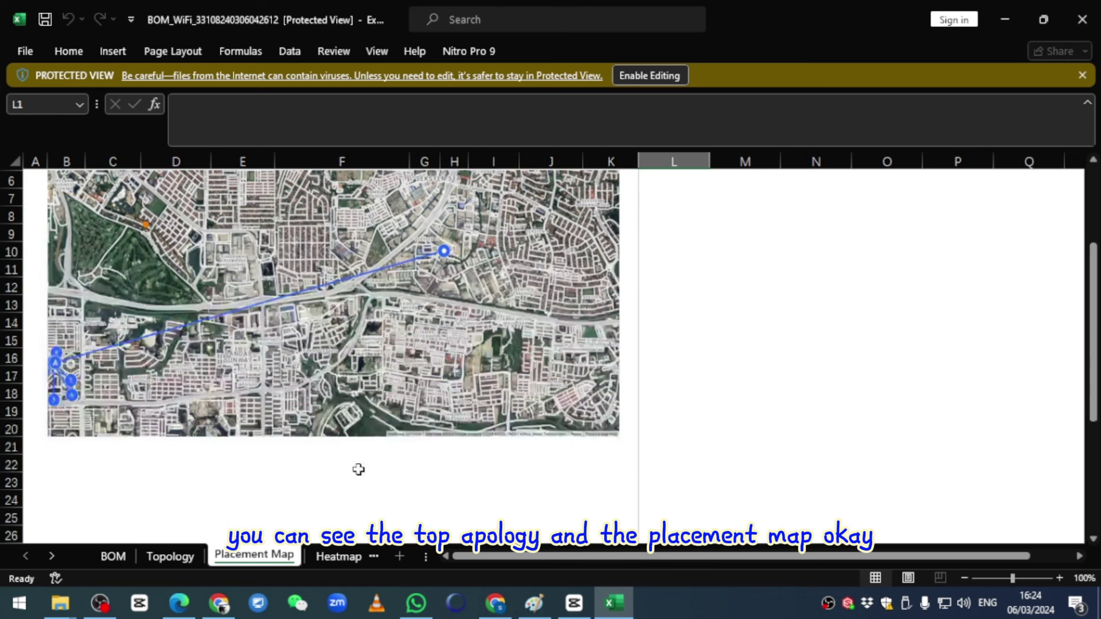
click(183, 404)
click(342, 565)
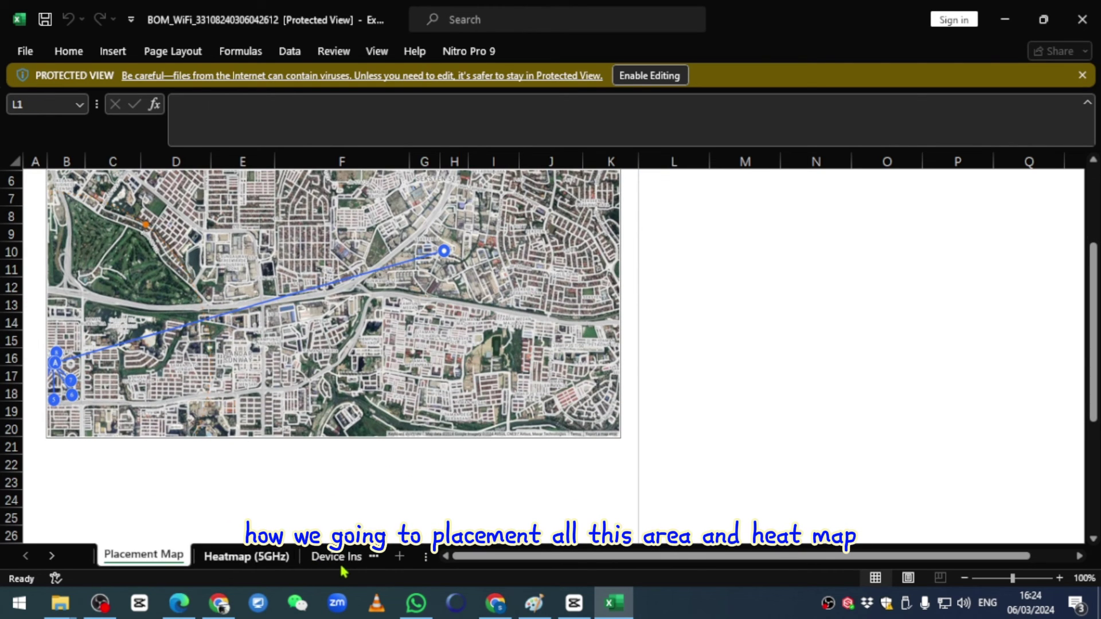
click(252, 557)
scroll(304, 482, down, 2)
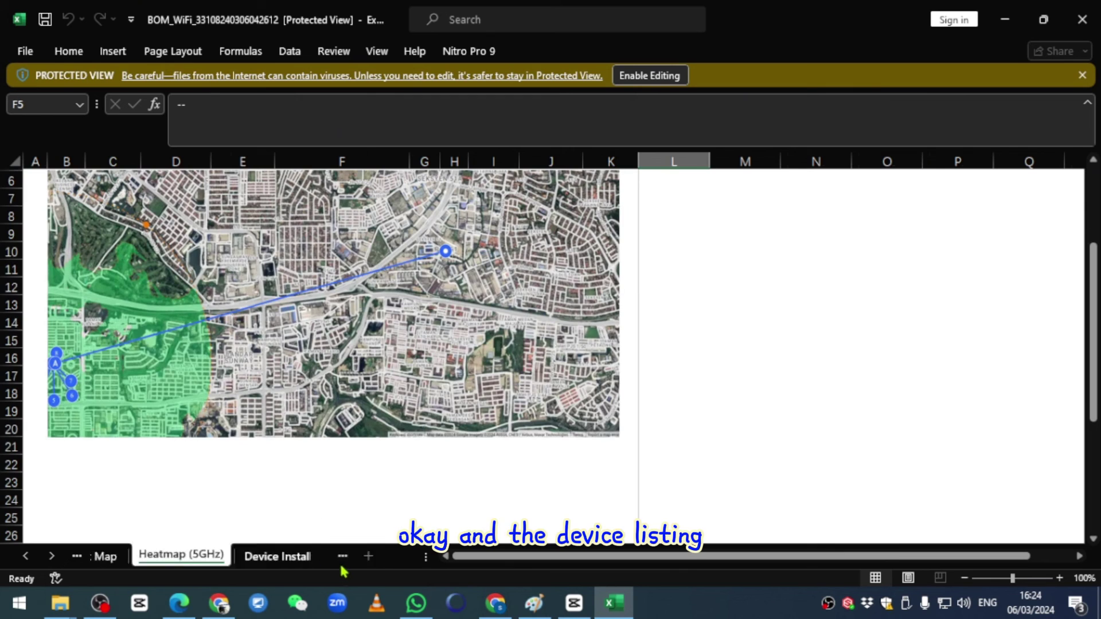
Scroll through the Device Installation sheet's CPE coordinates, azimuths and uptilt angles
click(342, 567)
scroll(367, 447, down, 5)
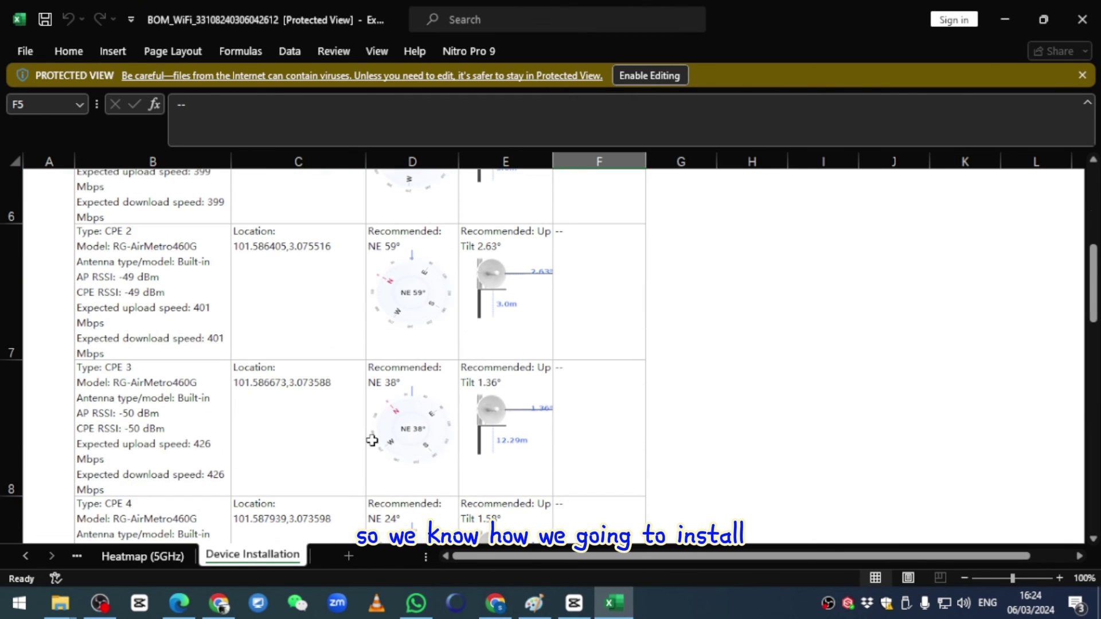
scroll(372, 442, down, 2)
scroll(374, 443, down, 6)
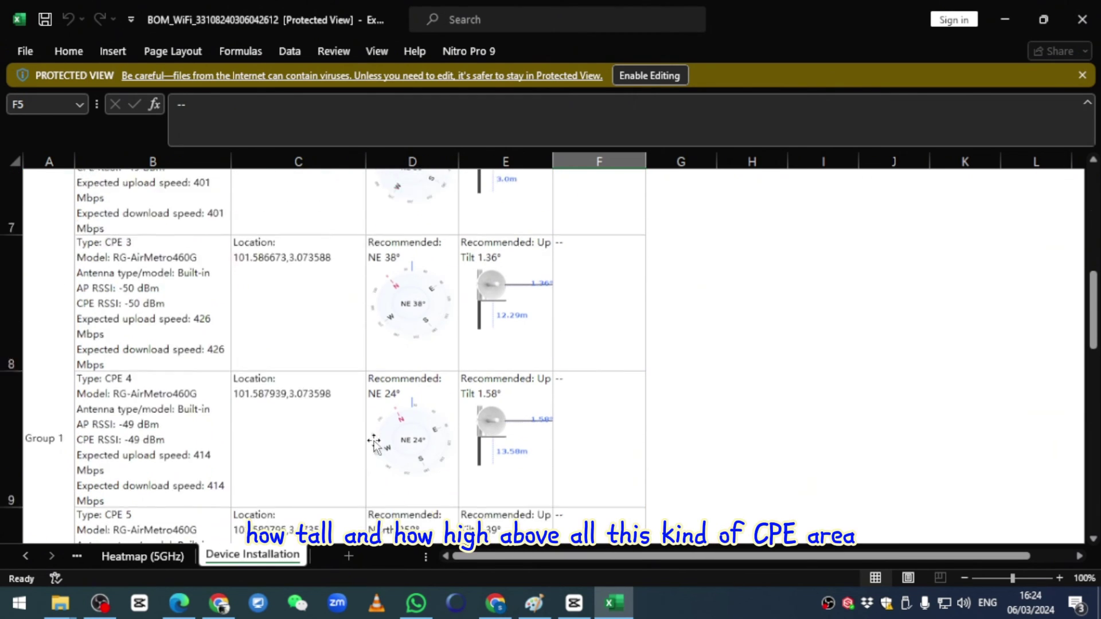
scroll(455, 436, down, 10)
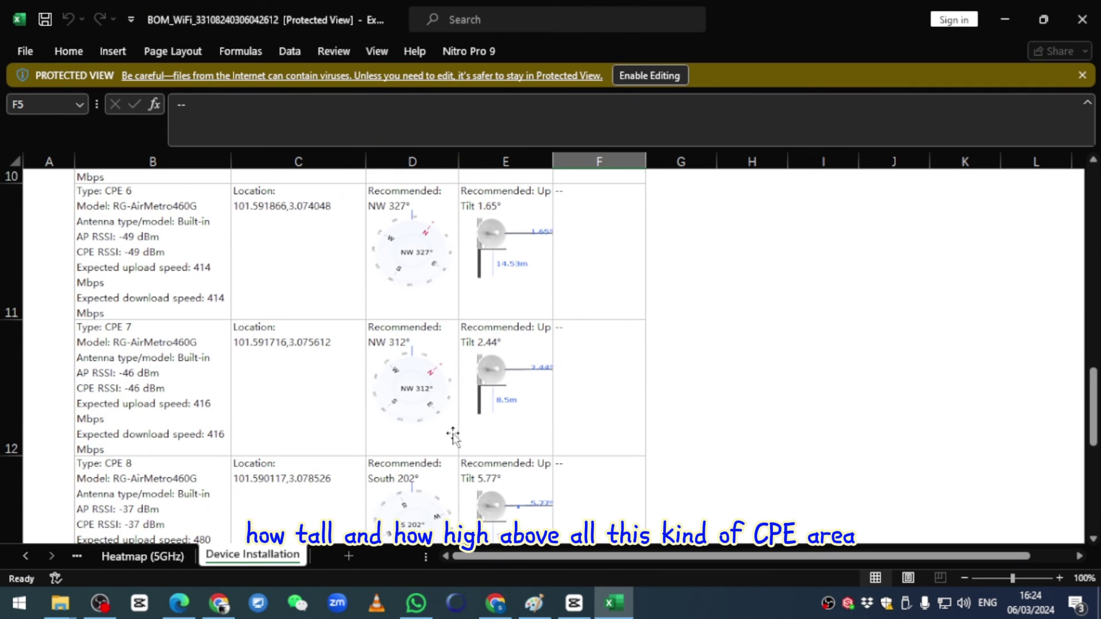
scroll(453, 433, down, 3)
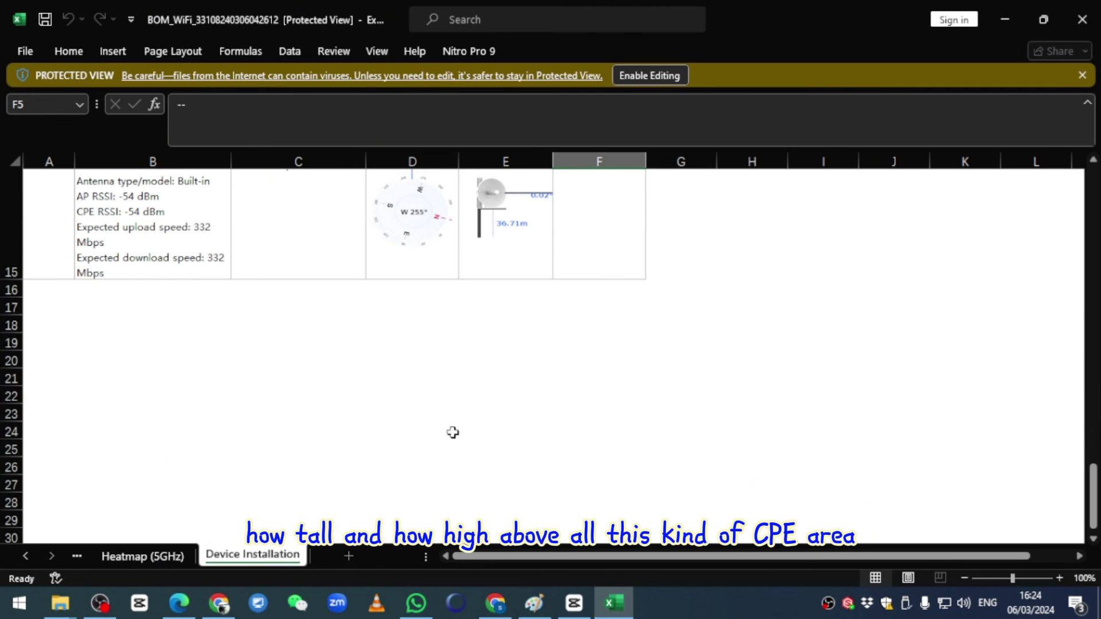
scroll(386, 491, up, 7)
scroll(387, 489, up, 5)
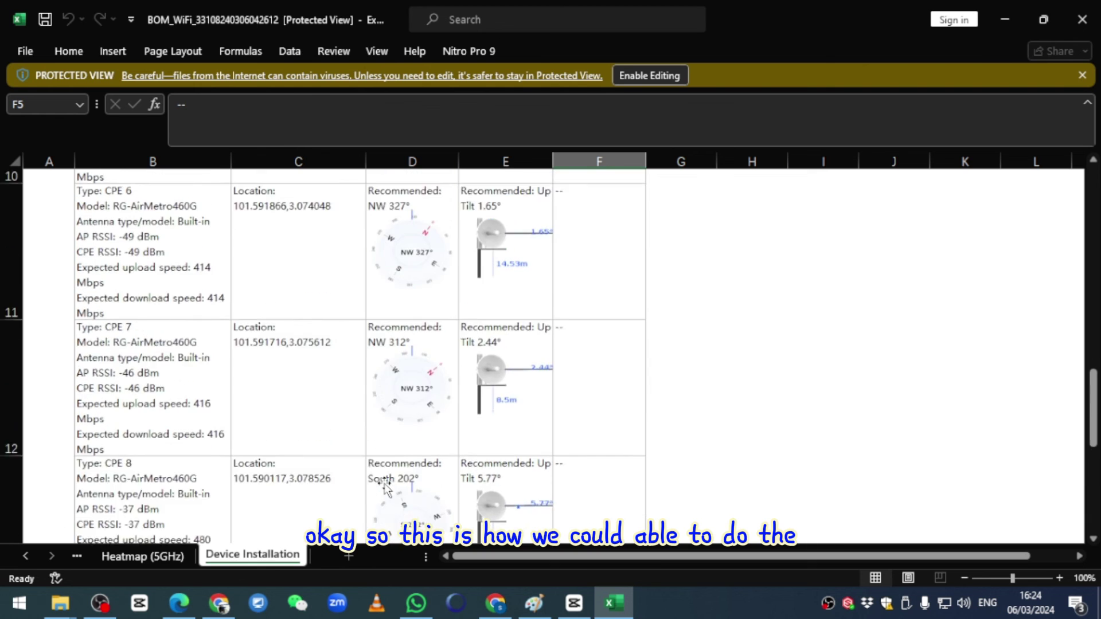